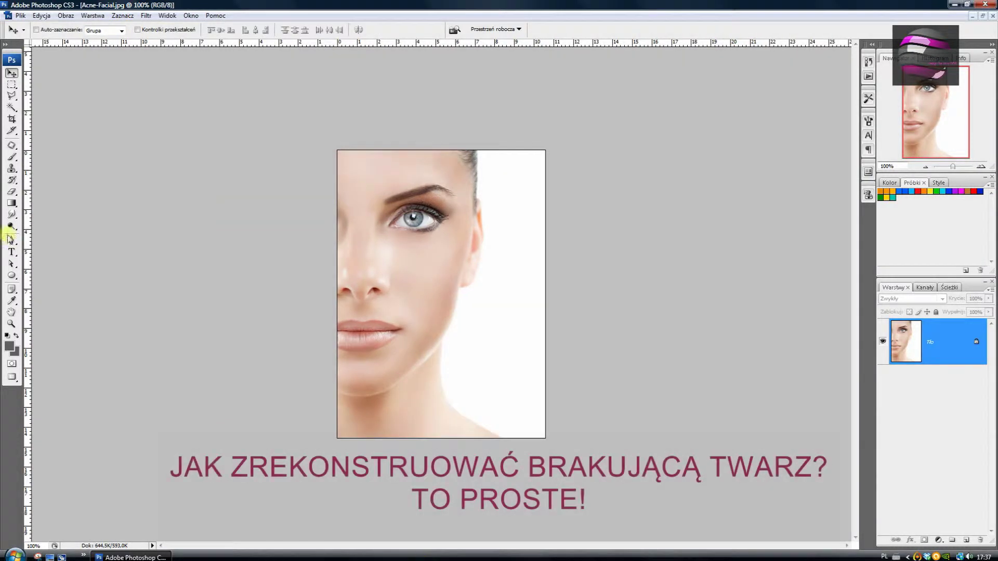
Open the Obraz (Image) menu to view the colour modes, with RGB current.
click(65, 15)
mouse_move(70, 27)
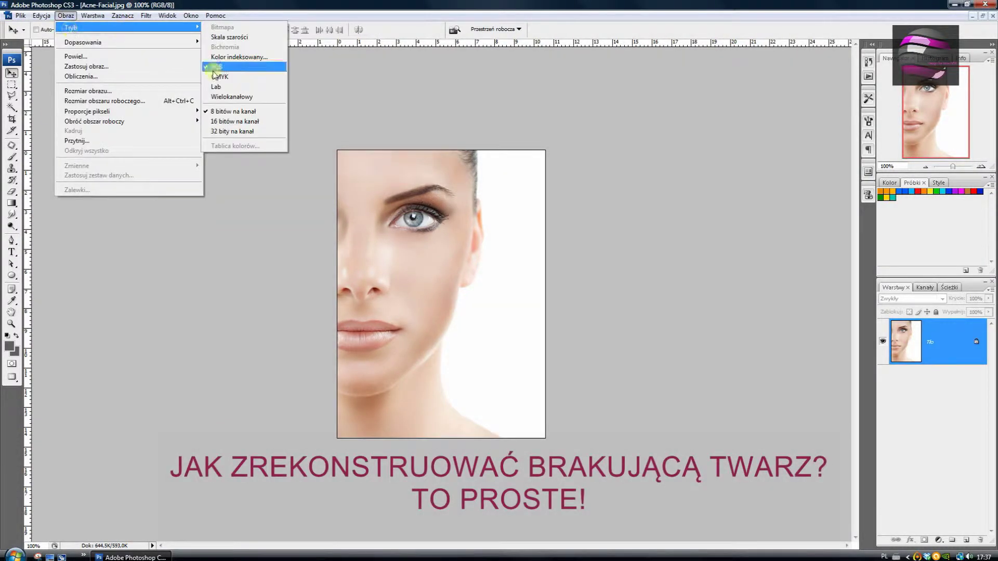
Convert the portrait to black and white with Czarno-biały.
click(270, 119)
drag(805, 194, 812, 219)
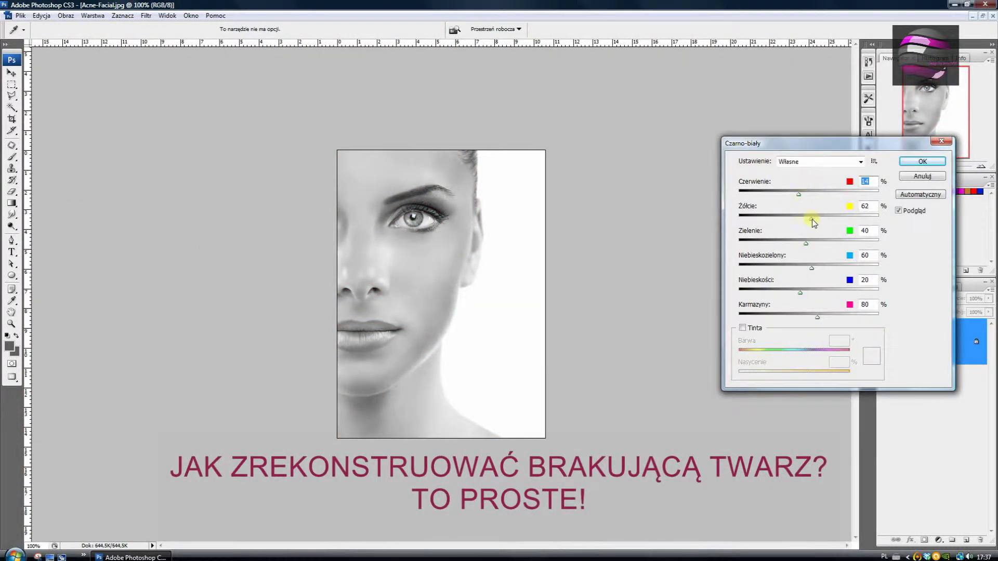
click(922, 161)
Turn the background into Warstwa 0 and duplicate it as Warstwa 0 kopia.
right_click(944, 348)
click(852, 363)
click(681, 148)
click(92, 15)
click(104, 37)
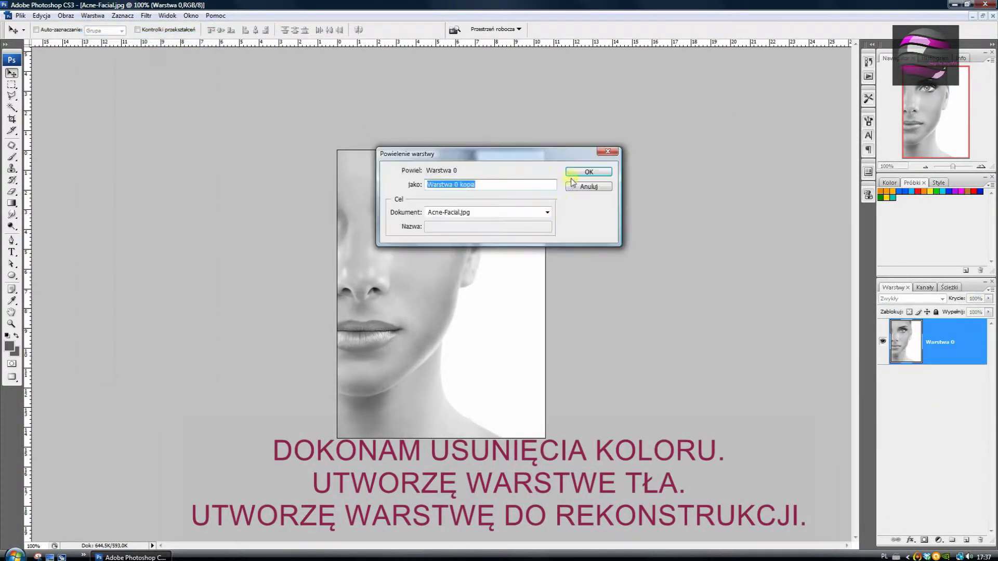
click(590, 169)
Fill Warstwa 0 with white, select the copy layer and bring up Canvas Size.
click(42, 16)
click(54, 165)
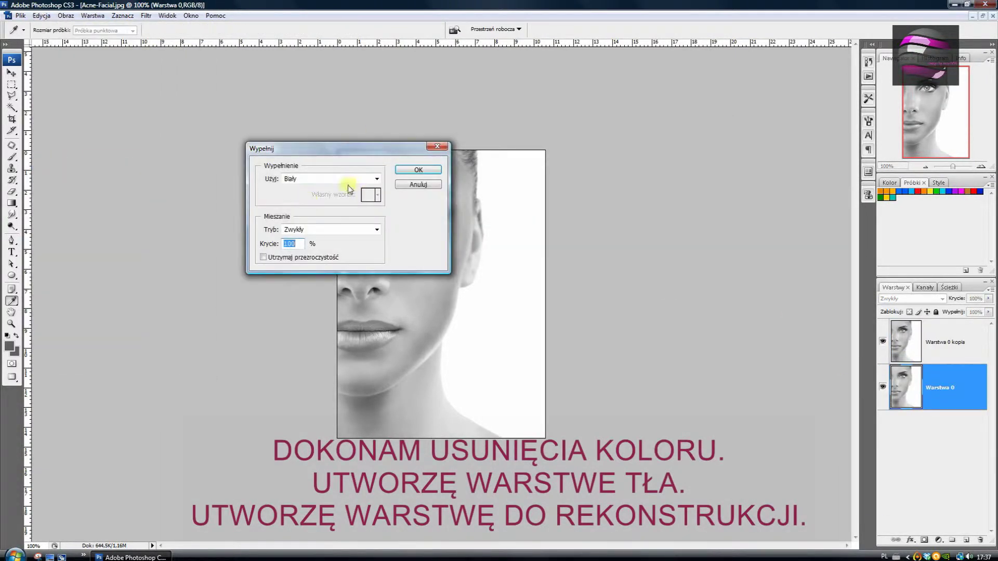
click(418, 170)
click(946, 342)
key(v)
click(66, 15)
click(104, 101)
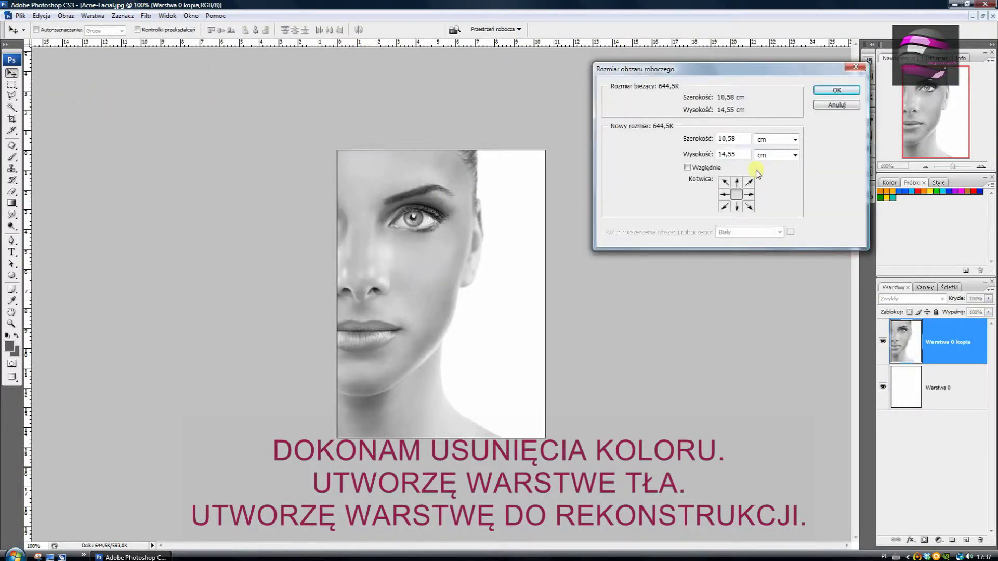
Enlarge the canvas to 22 × 22 cm, anchored so the photo stays bottom-right.
text(22)
key(Tab)
text(22)
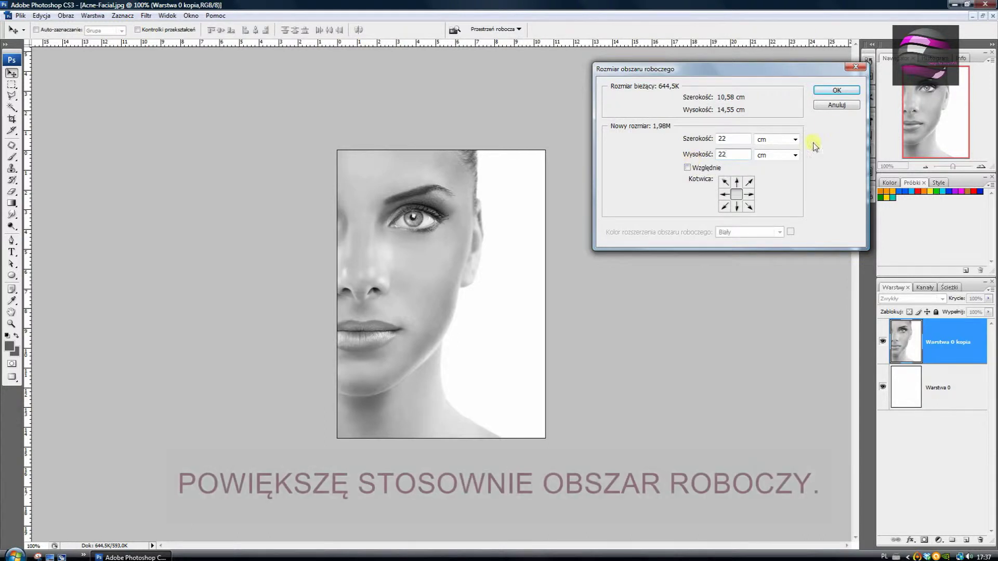
click(836, 90)
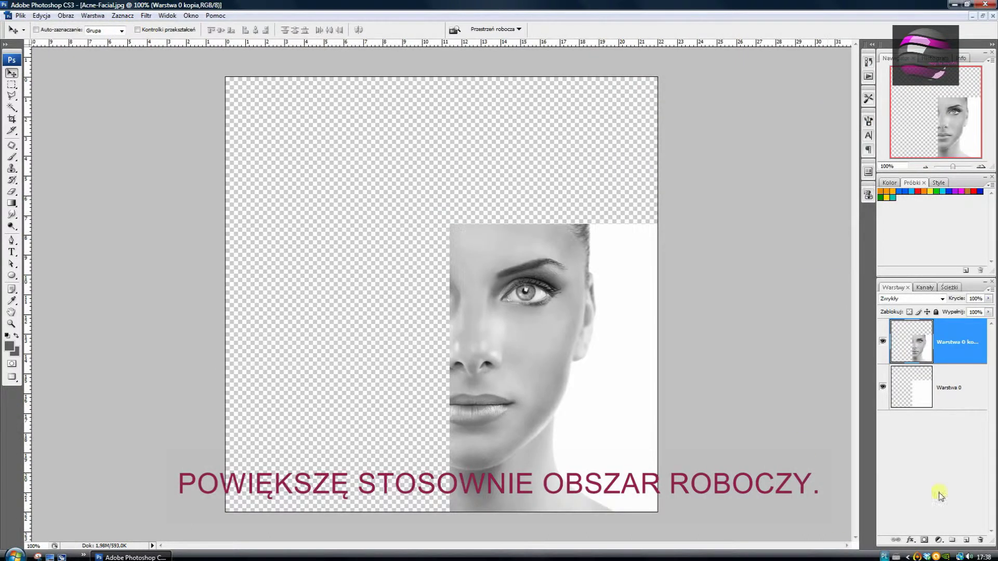
click(951, 388)
Fill the enlarged Warstwa 0 white, nudge the face up, and add empty Warstwa 1.
click(42, 16)
click(53, 166)
click(407, 167)
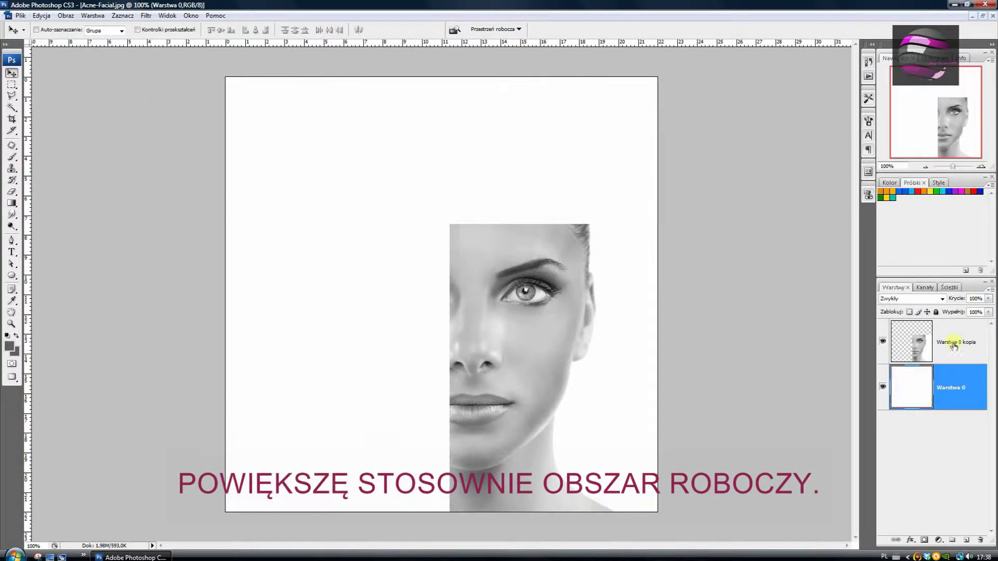
click(952, 342)
drag(517, 374, 516, 351)
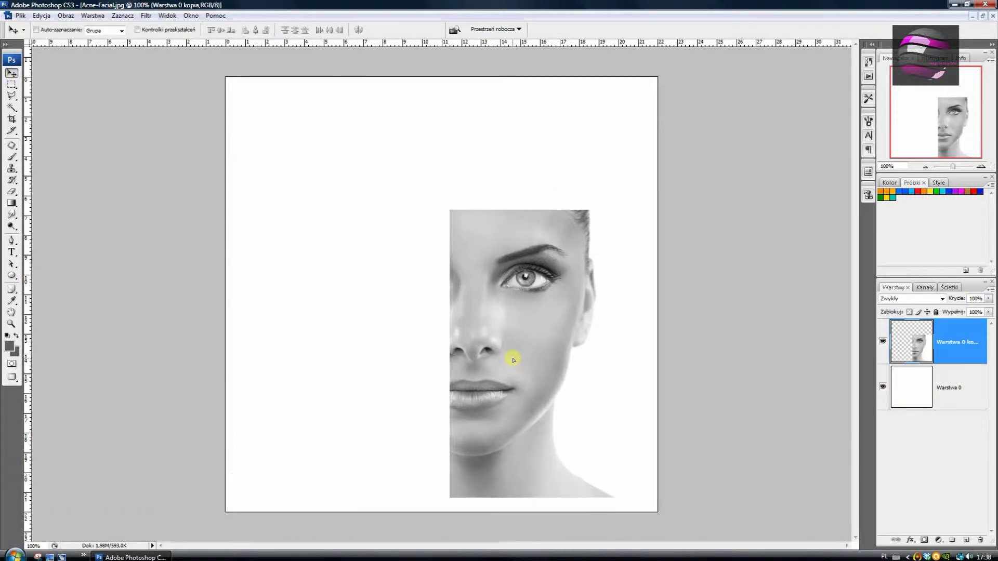
click(966, 541)
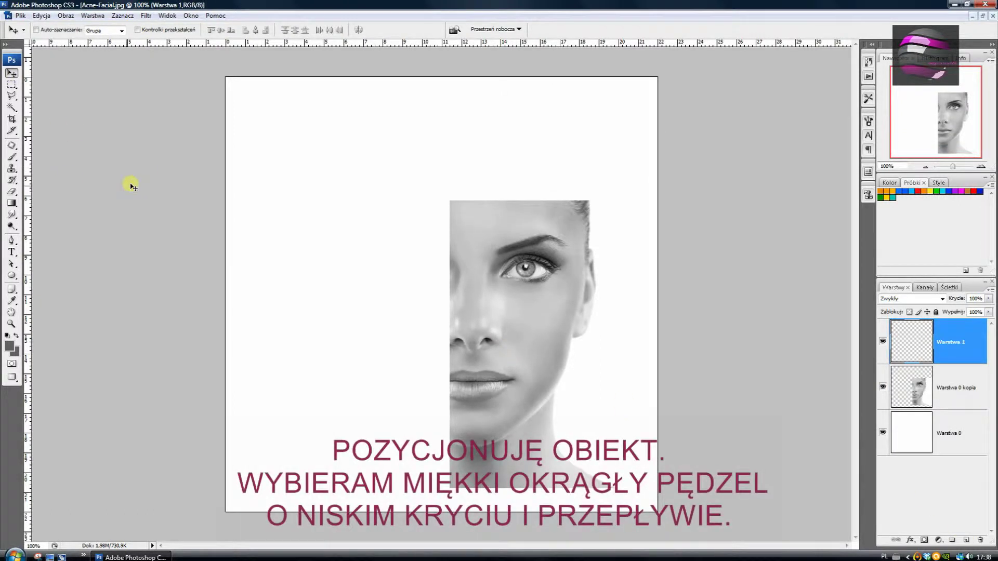
Set a soft 100 px brush to 28% opacity, 20% flow, with light grey sampled from the face.
click(12, 157)
click(60, 31)
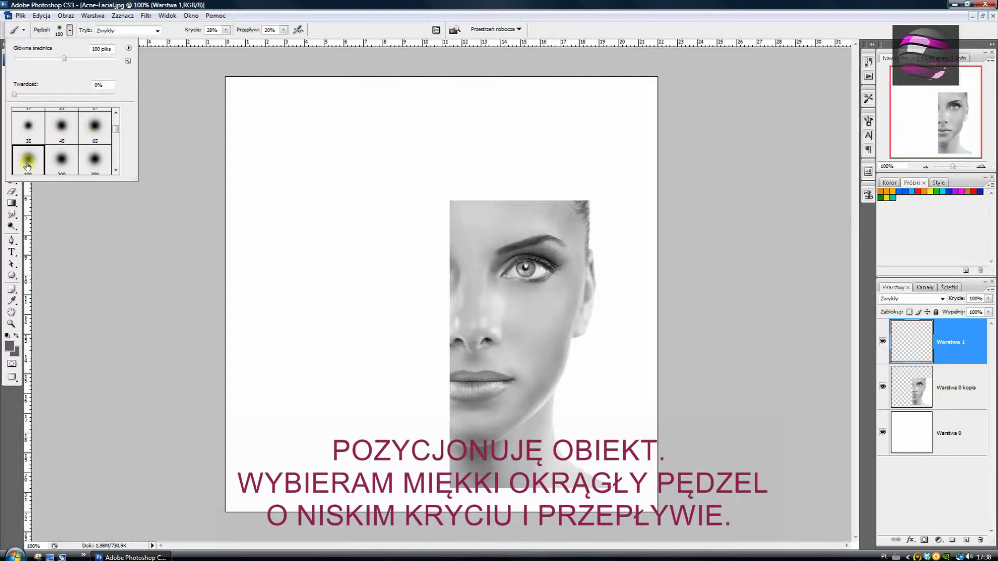
click(225, 31)
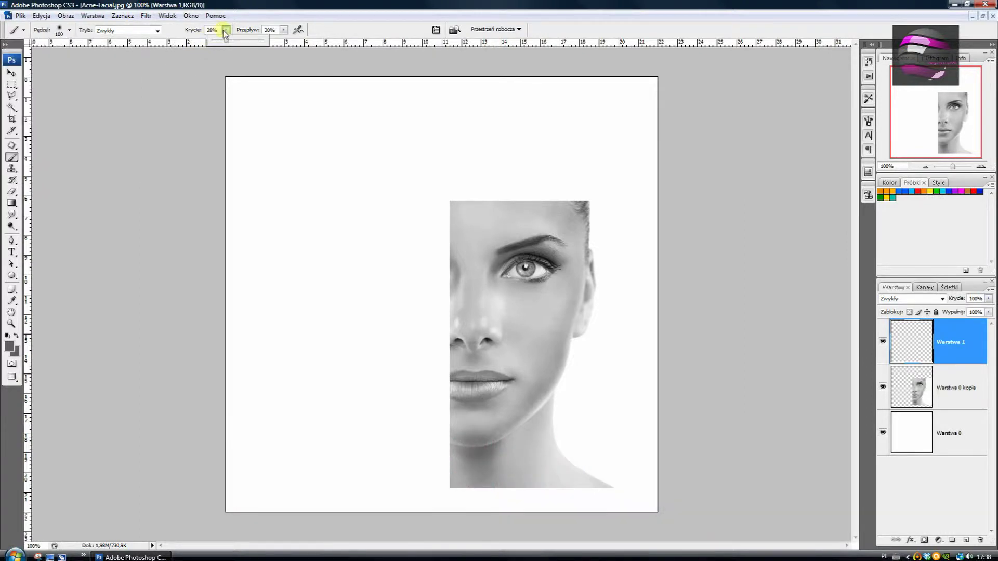
click(283, 31)
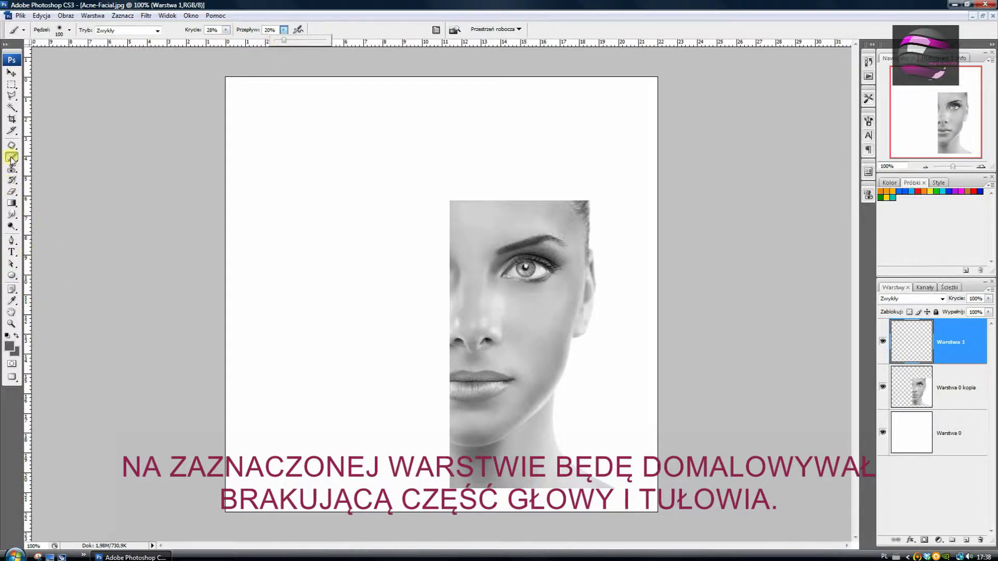
click(13, 300)
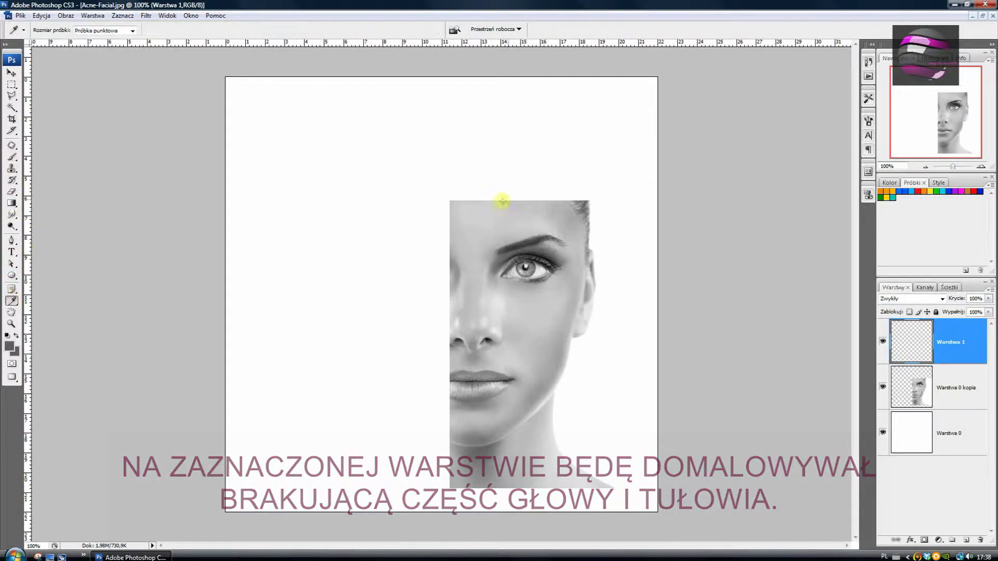
click(453, 205)
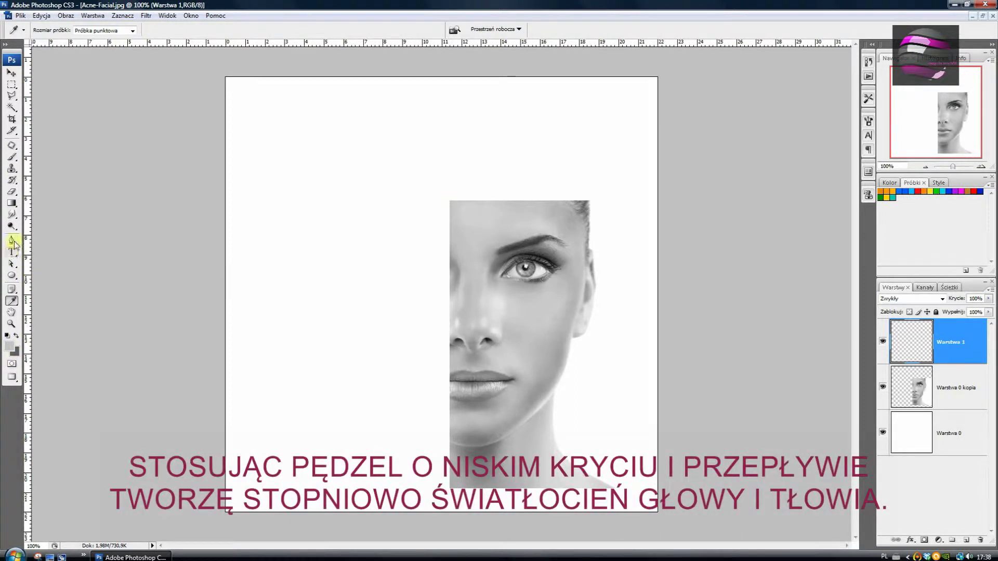
click(12, 157)
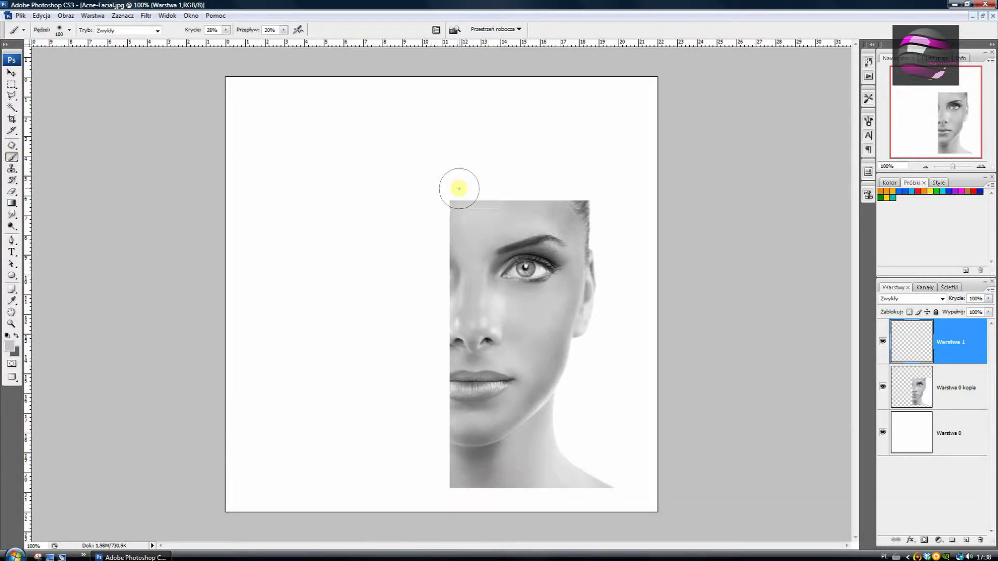
Paint soft grey haze above the forehead, swapping colours between strokes.
drag(441, 195, 507, 179)
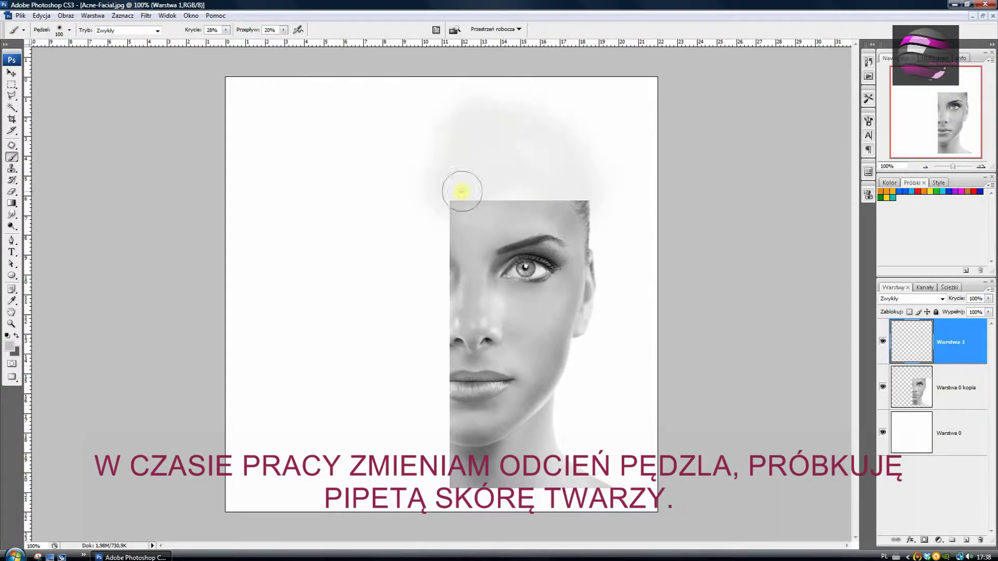
click(16, 336)
drag(442, 197, 453, 133)
scroll(452, 133, up, 2)
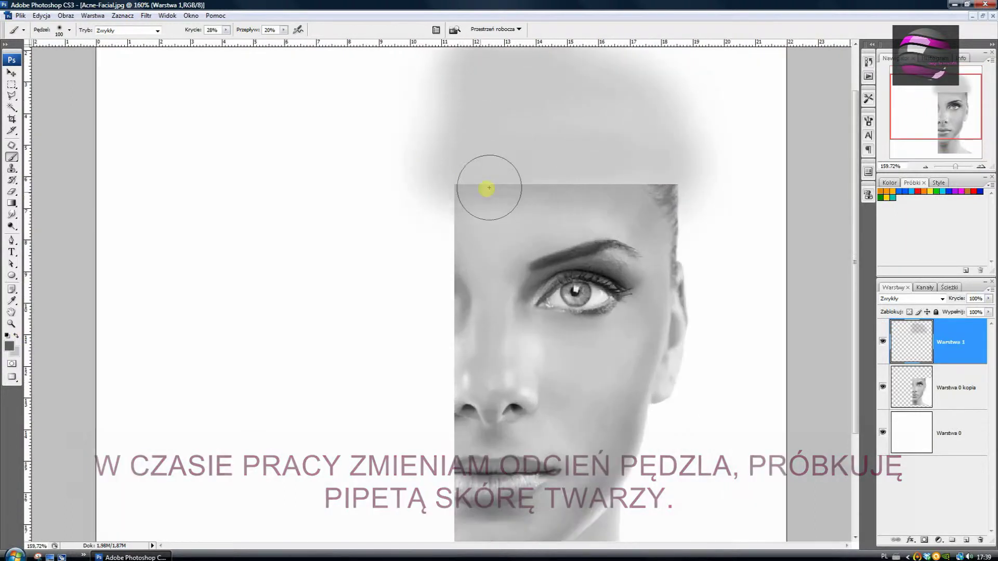
click(17, 337)
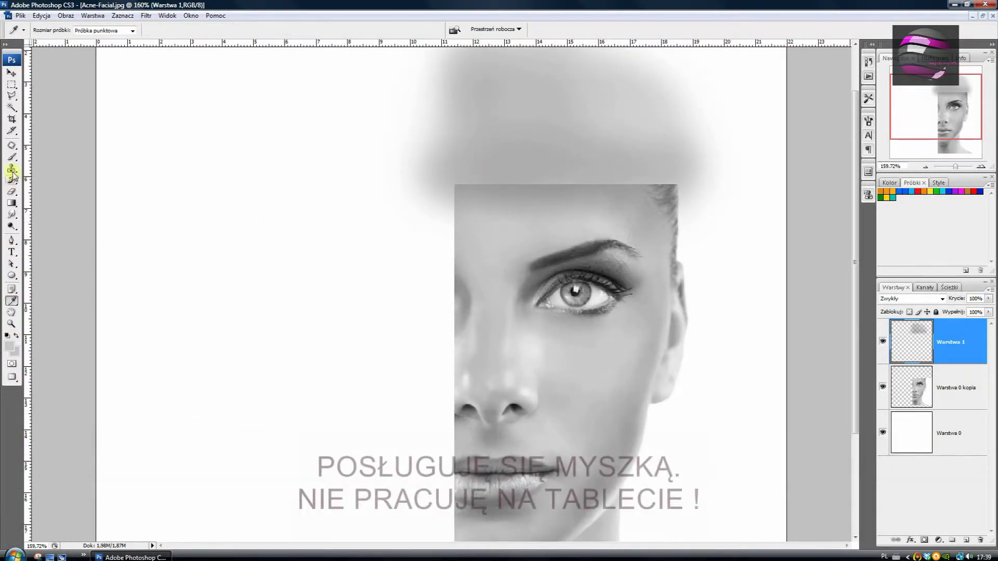
drag(489, 183, 488, 182)
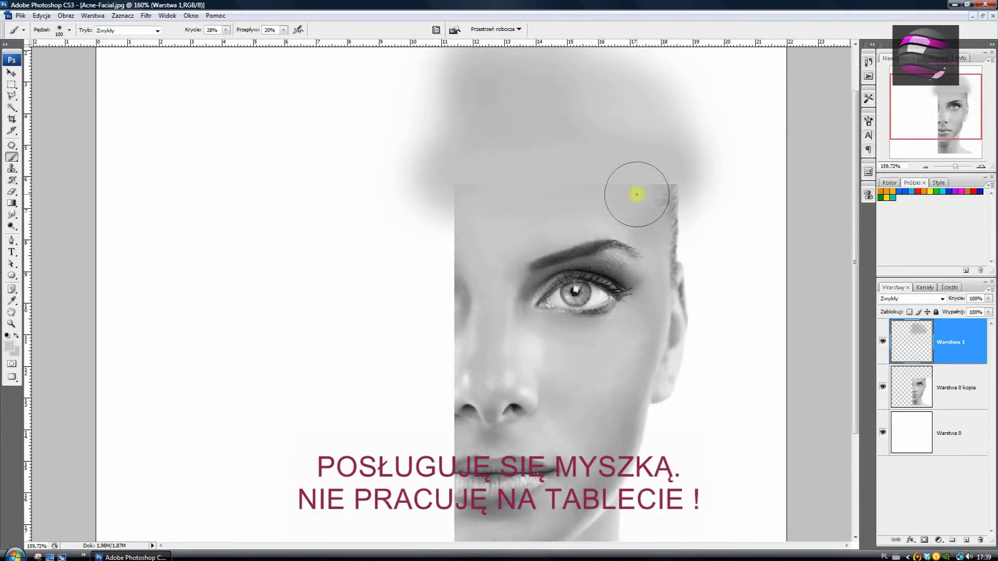
mouse_move(541, 170)
mouse_down()
mouse_move(501, 68)
mouse_move(490, 78)
mouse_move(699, 129)
mouse_up()
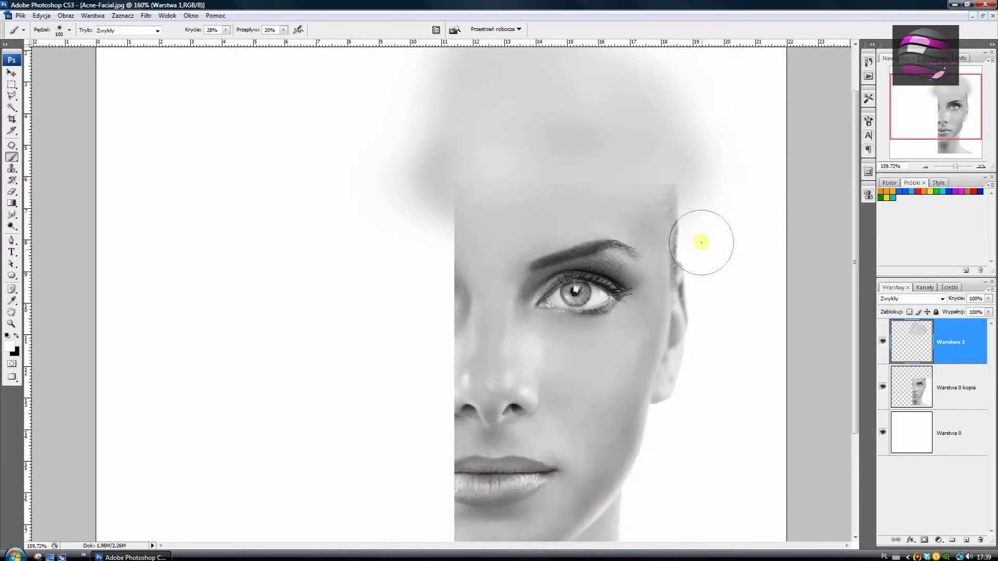
Resample a grey from the image and return to the brush while zooming around the crown.
scroll(701, 242, down, 1)
scroll(704, 163, up, 2)
key(i)
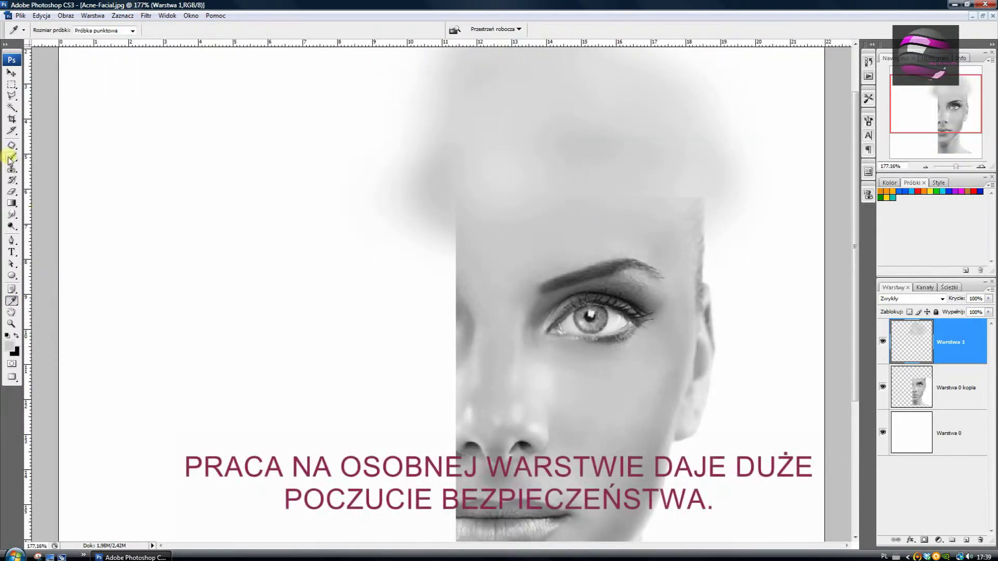
click(11, 157)
scroll(746, 171, down, 2)
scroll(439, 107, up, 1)
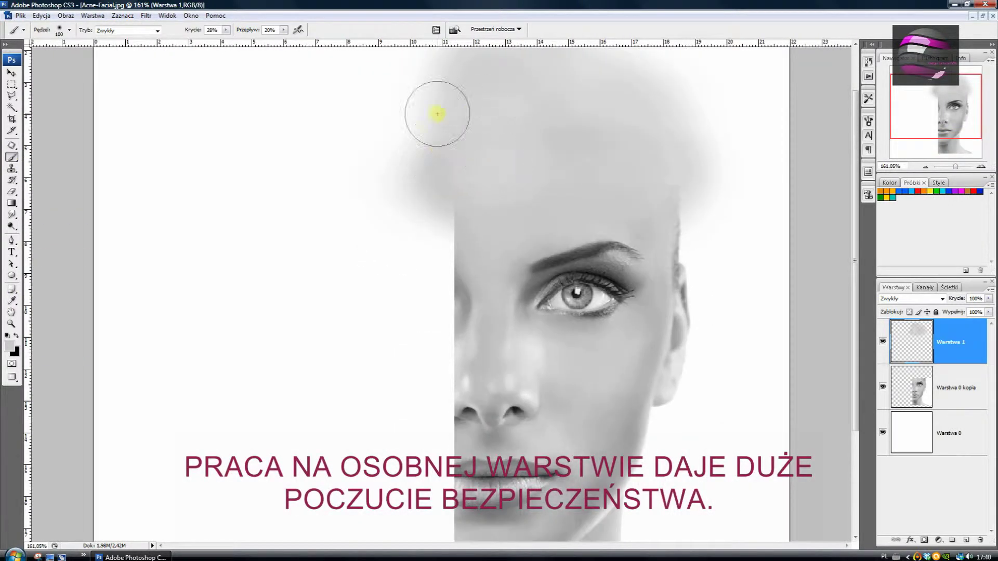
scroll(652, 186, down, 2)
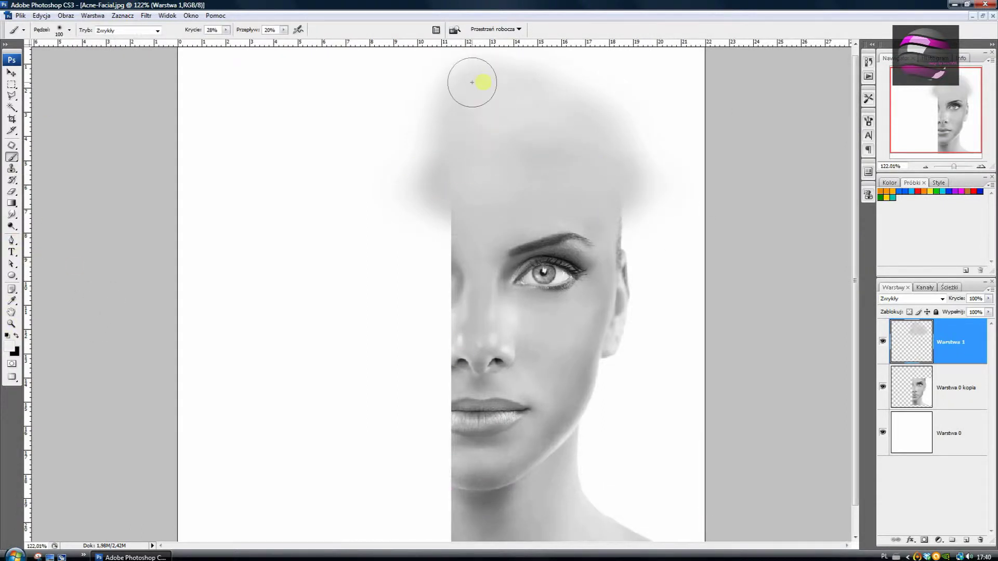
scroll(574, 394, up, 1)
scroll(495, 187, up, 1)
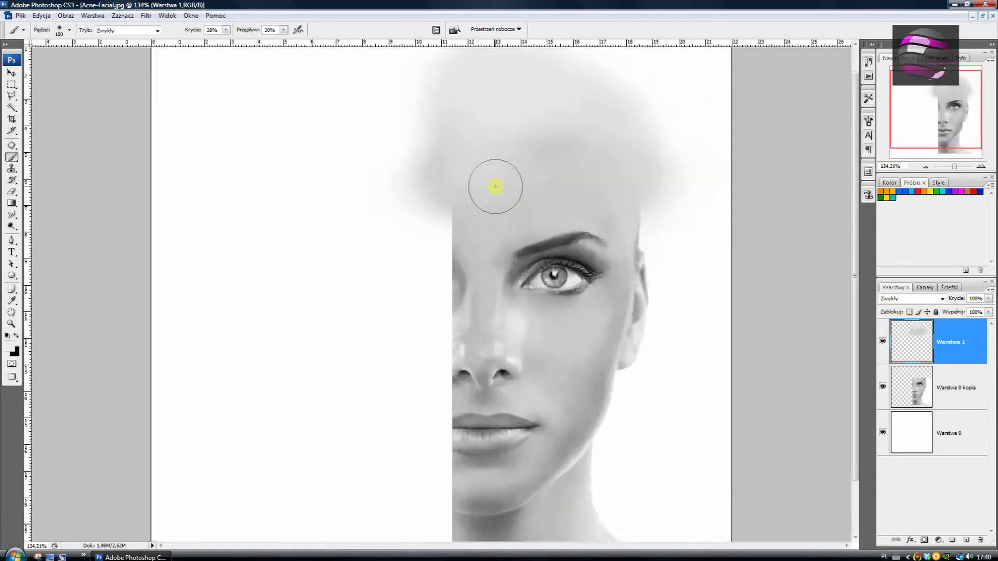
scroll(494, 187, down, 3)
scroll(702, 492, up, 1)
Paint soft grey shading below the neck, resampling grey from the neck shadow.
scroll(702, 492, up, 2)
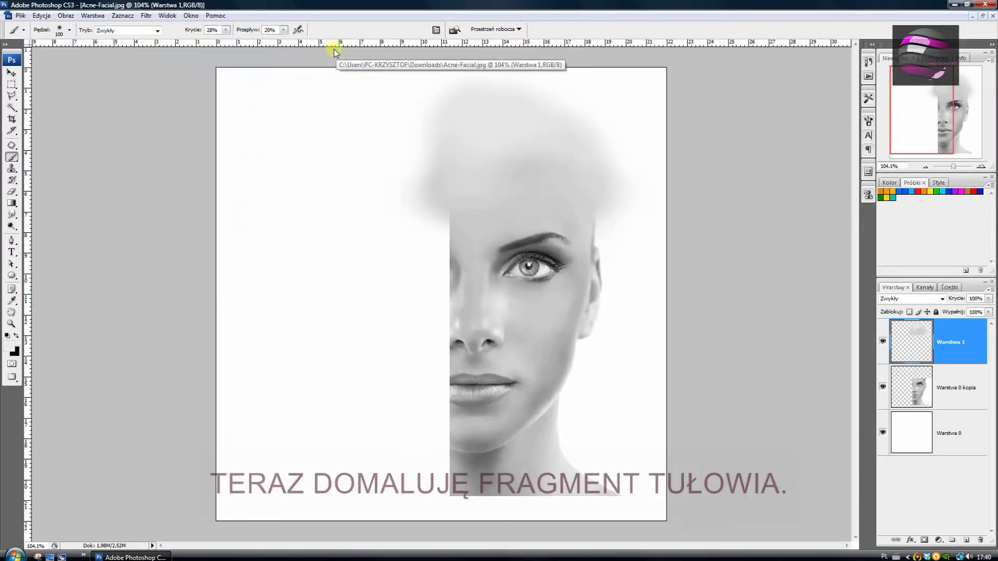
scroll(791, 314, down, 1)
scroll(535, 519, up, 1)
key(i)
click(12, 157)
mouse_move(447, 519)
mouse_down()
mouse_move(646, 519)
mouse_move(650, 530)
mouse_up()
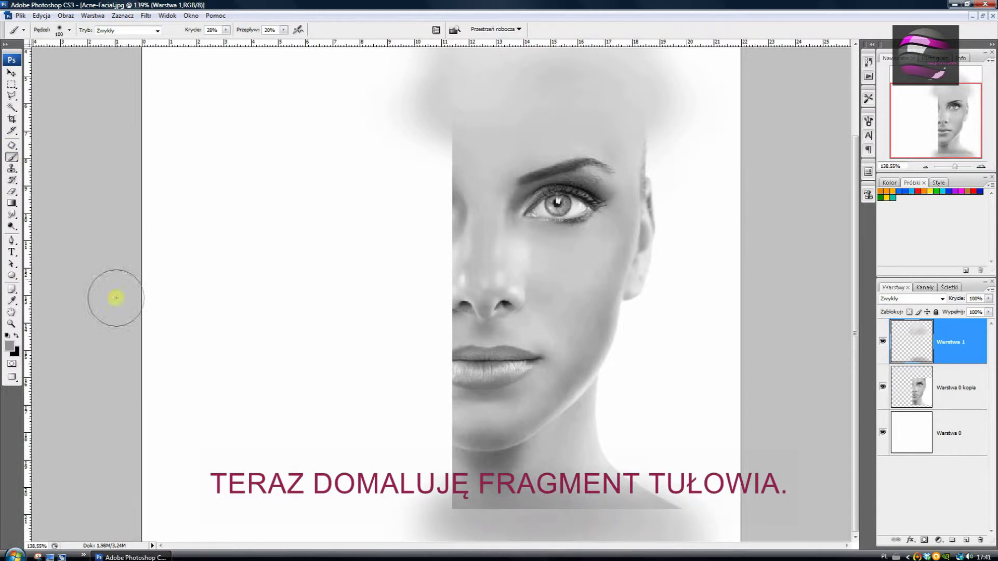
mouse_move(447, 525)
mouse_down()
mouse_move(495, 515)
mouse_move(650, 520)
mouse_up()
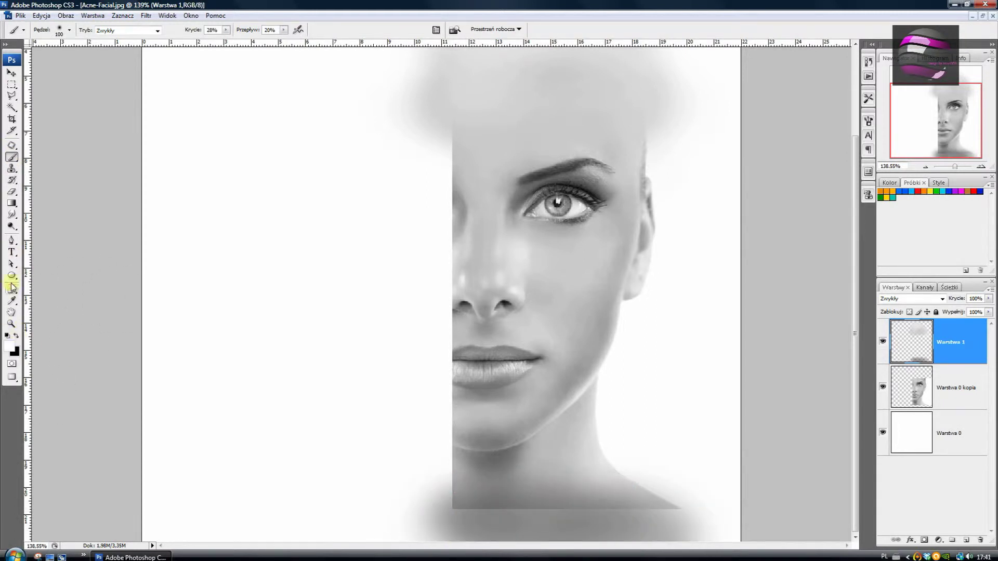
alt+click(494, 499)
mouse_move(416, 494)
mouse_down()
mouse_move(490, 503)
mouse_move(487, 551)
mouse_move(690, 522)
mouse_up()
Sample a darker grey and paint soft shadow along the base of the neck.
click(11, 301)
click(12, 157)
mouse_move(535, 506)
mouse_down()
mouse_move(599, 505)
mouse_move(458, 511)
mouse_move(704, 510)
mouse_up()
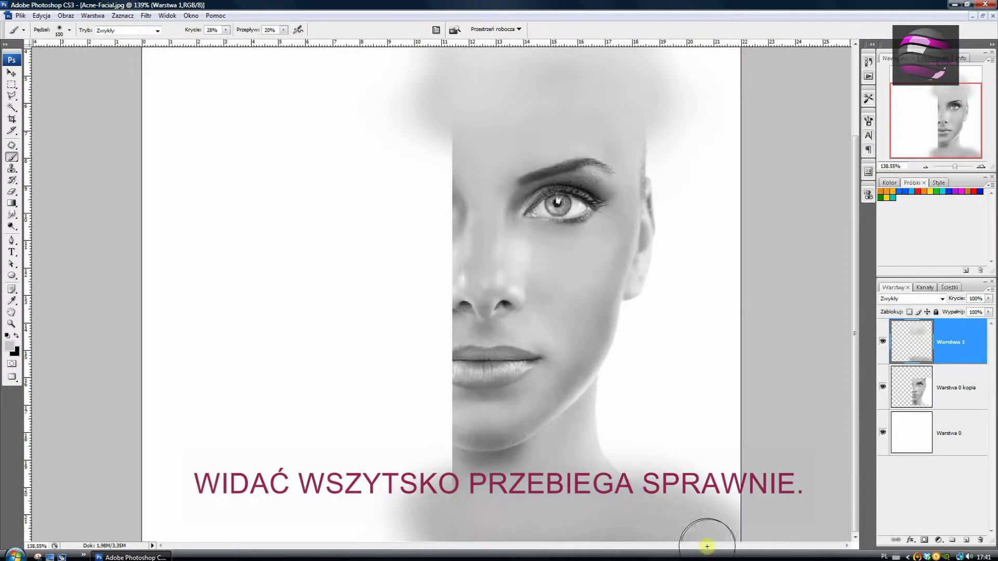
alt+click(65, 135)
drag(466, 484, 660, 477)
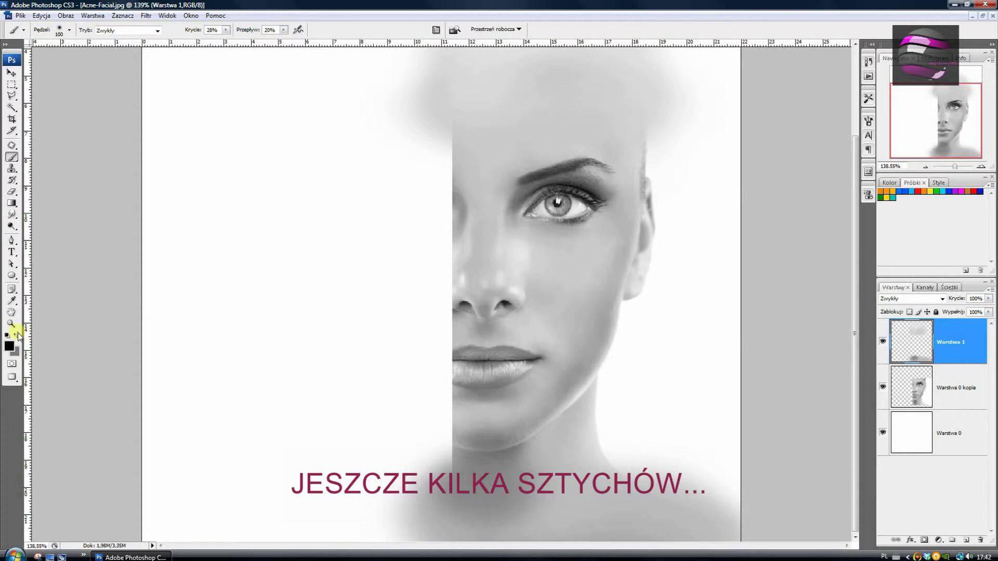
Select both the face and shading layers and open their layer options.
click(10, 302)
click(11, 157)
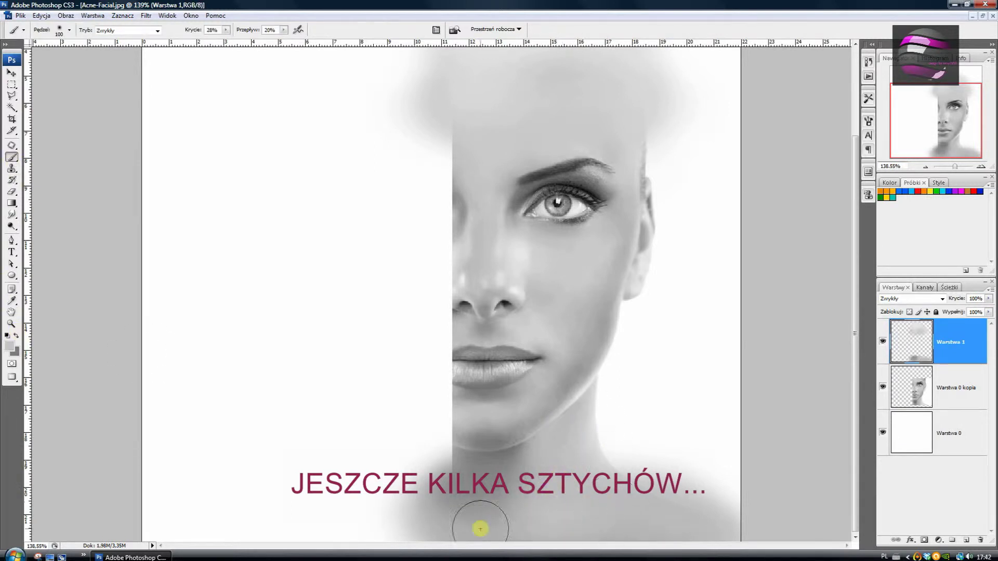
key(ctrl+minus)
shift+click(952, 402)
right_click(951, 402)
Merge the layers into Warstwa 1 and trace a closed Pen path around the head and shoulders.
click(852, 440)
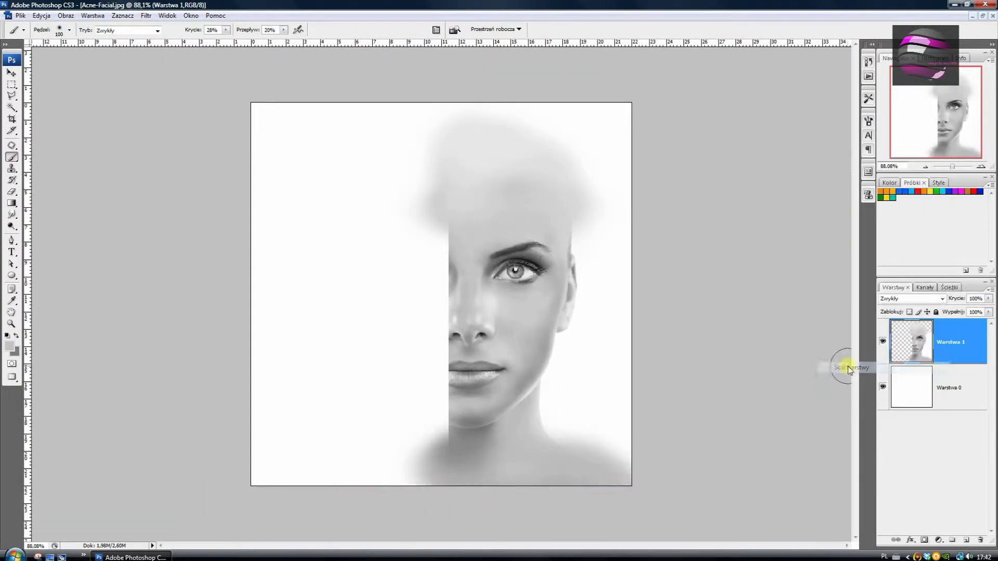
key(ctrl+plus)
click(12, 240)
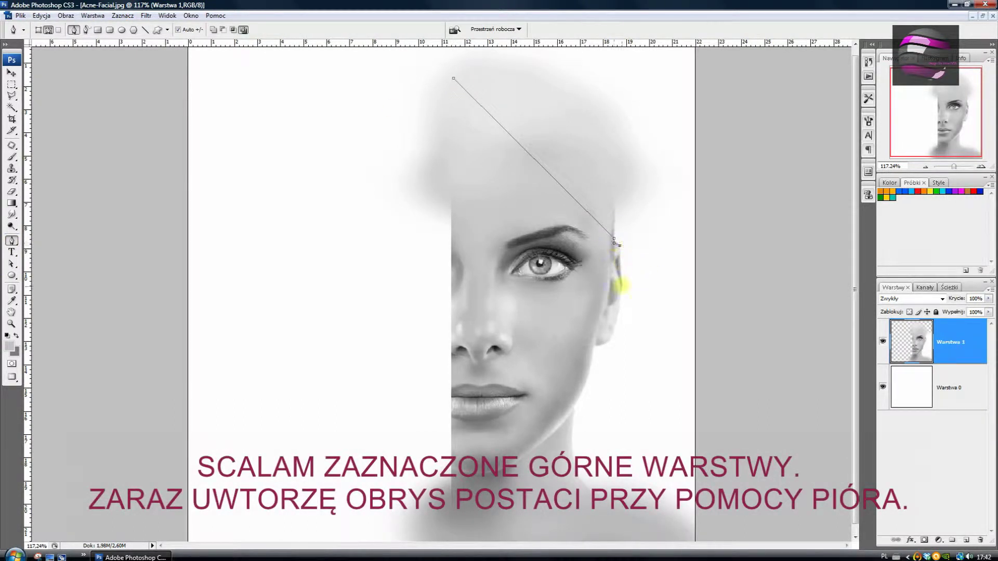
click(654, 527)
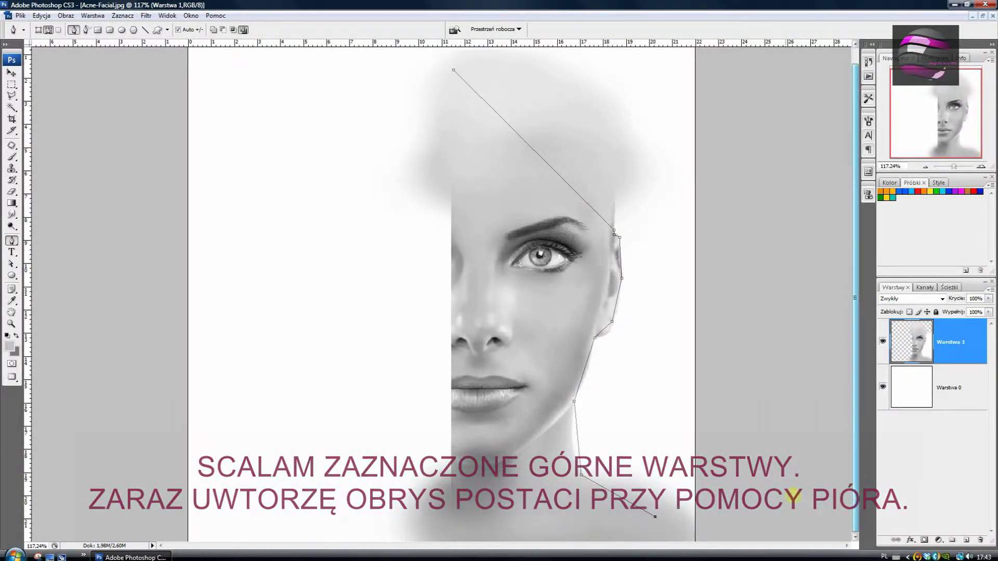
key(ctrl+minus)
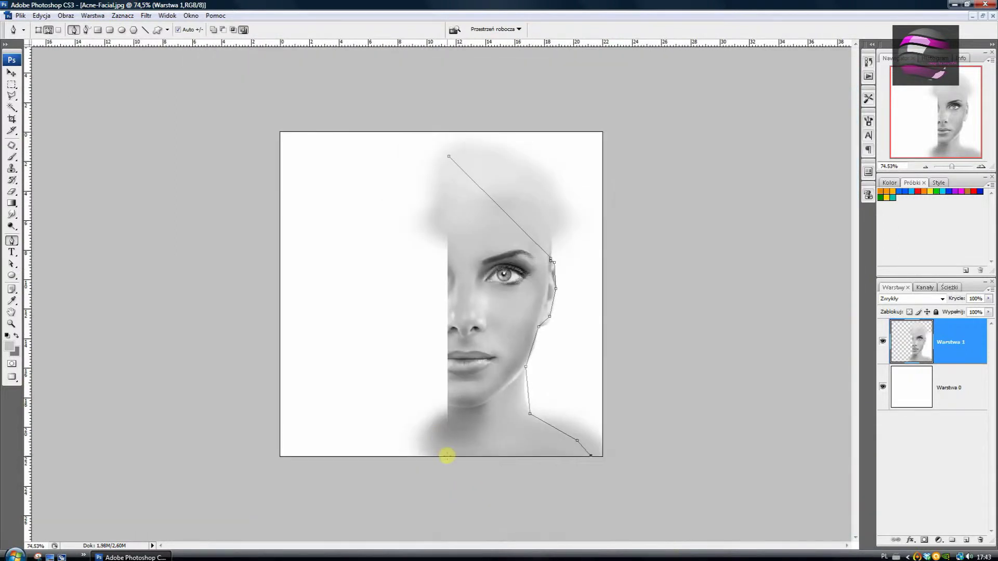
click(448, 158)
Curve the path over the head top and along the jaw, adding an extra jaw point.
key(ctrl+plus)
key(ctrl+minus)
key(a)
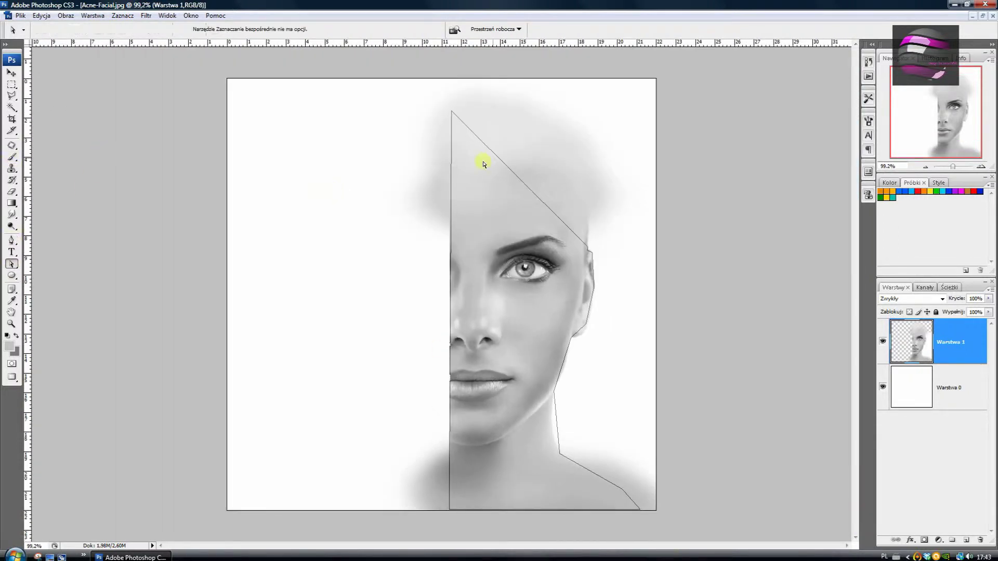
drag(522, 181, 562, 133)
drag(592, 167, 504, 91)
scroll(559, 143, up, 3)
right_click(692, 223)
key(Escape)
drag(683, 335, 682, 339)
right_click(653, 388)
click(687, 383)
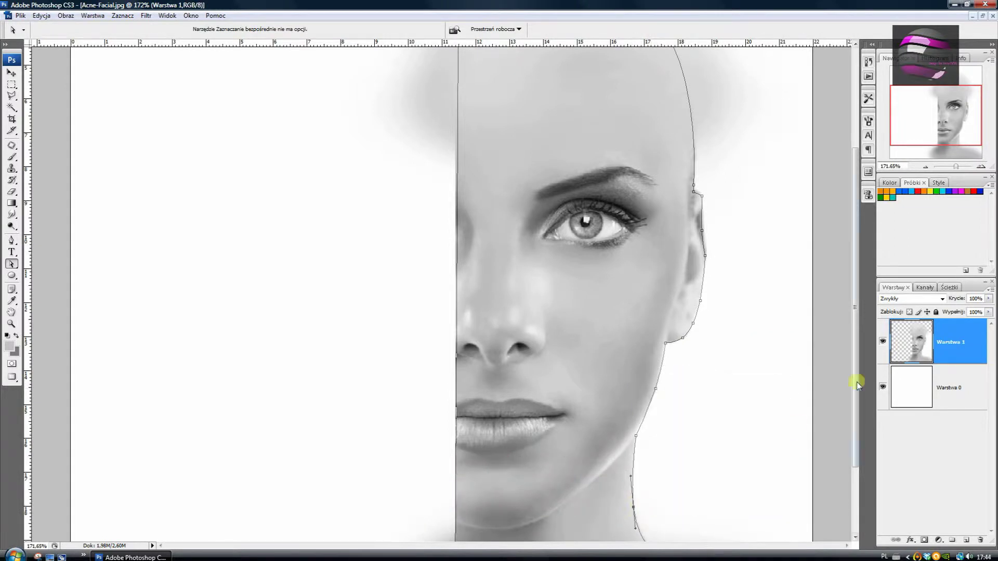
scroll(858, 384, down, 3)
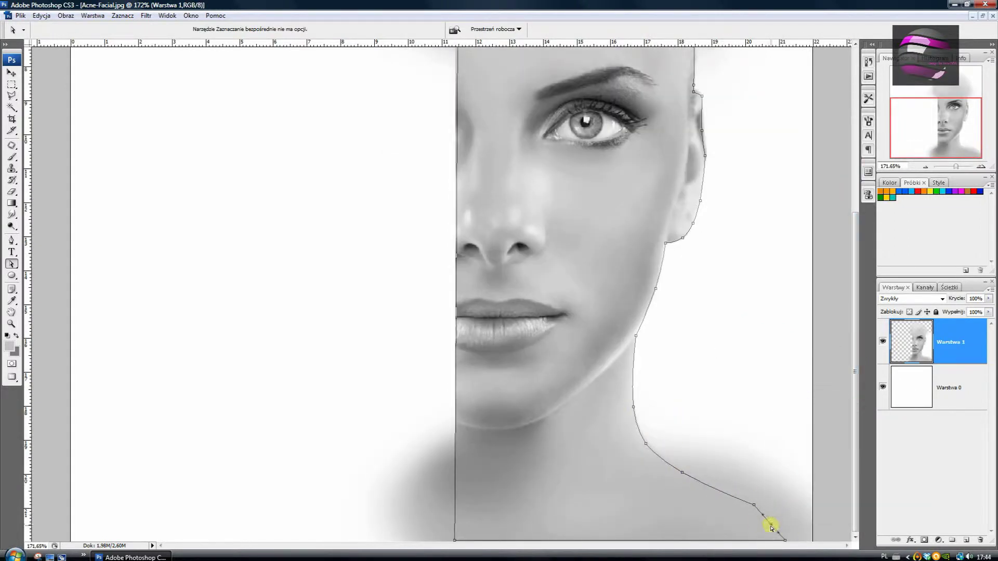
scroll(811, 426, down, 2)
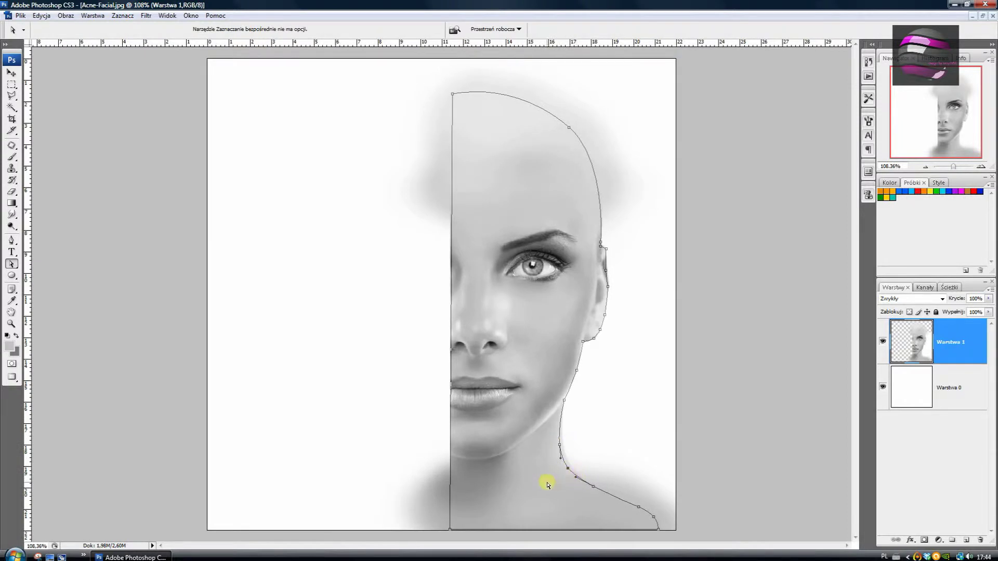
Turn the head path into a selection, invert it, and delete everything outside.
right_click(581, 141)
click(629, 208)
click(123, 16)
click(152, 58)
key(Delete)
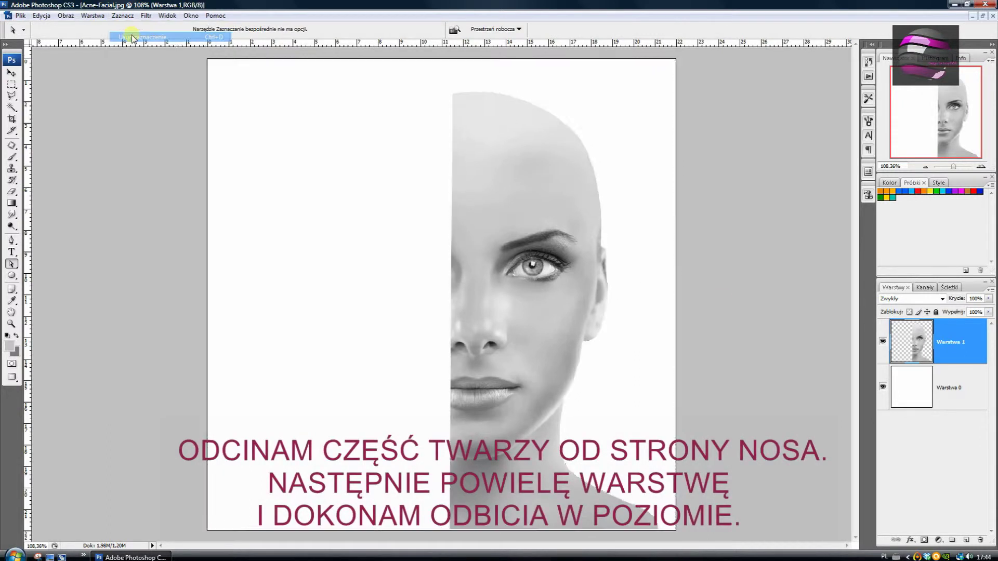
Delete the left strip of the face up to the nose with a rectangular selection.
key(ctrl+d)
scroll(261, 274, down, 1)
click(11, 85)
drag(466, 518, 468, 520)
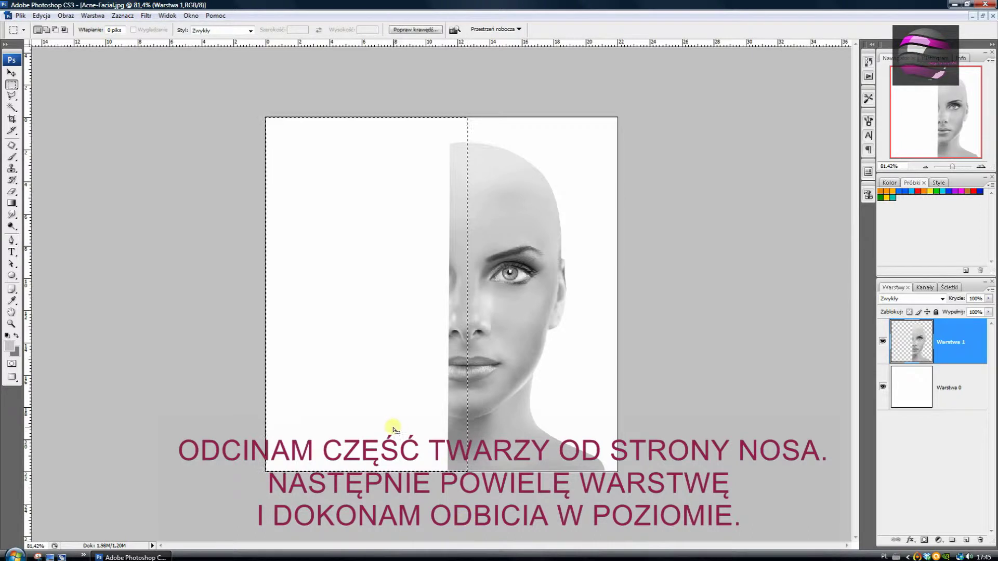
key(Delete)
key(ctrl+d)
Duplicate the half-face, flip the copy horizontally, and move it left to complete the face.
click(92, 15)
click(104, 41)
click(591, 169)
click(42, 16)
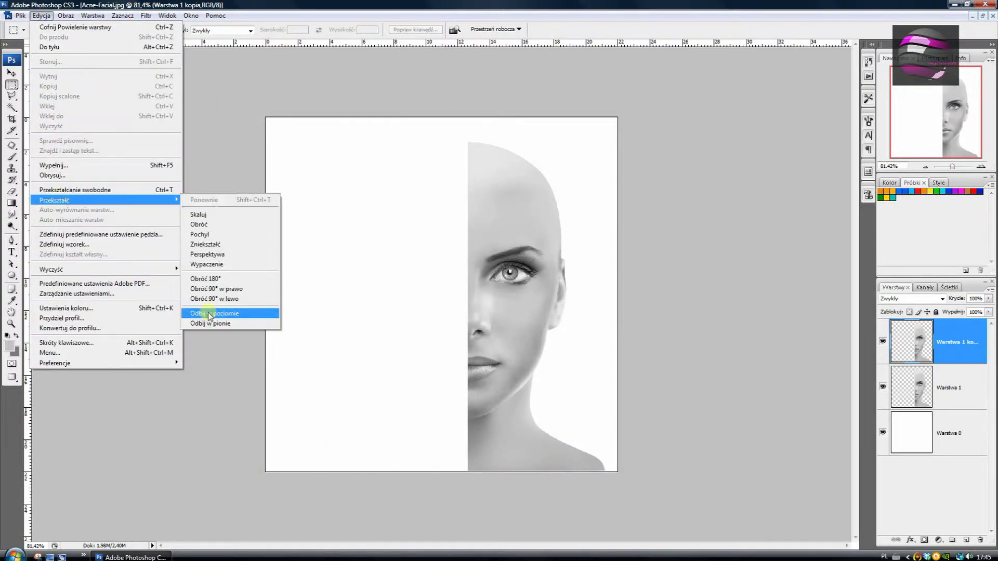
click(210, 314)
key(v)
drag(546, 327, 416, 329)
drag(410, 393, 407, 385)
key(ctrl+z)
Merge both face halves into Warstwa 1 kopia and centre it on the canvas.
shift+click(957, 400)
right_click(959, 398)
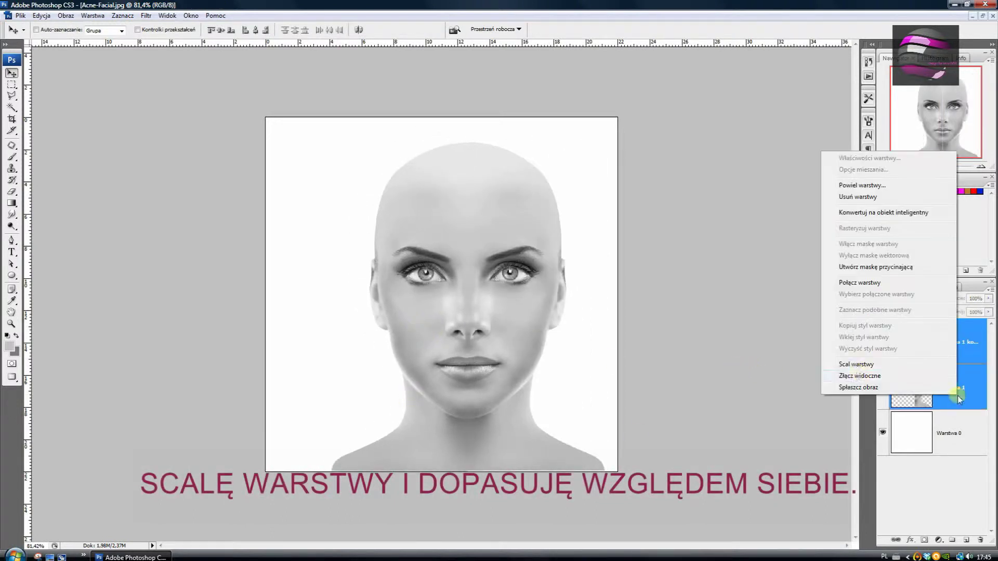
click(859, 365)
drag(491, 354, 476, 354)
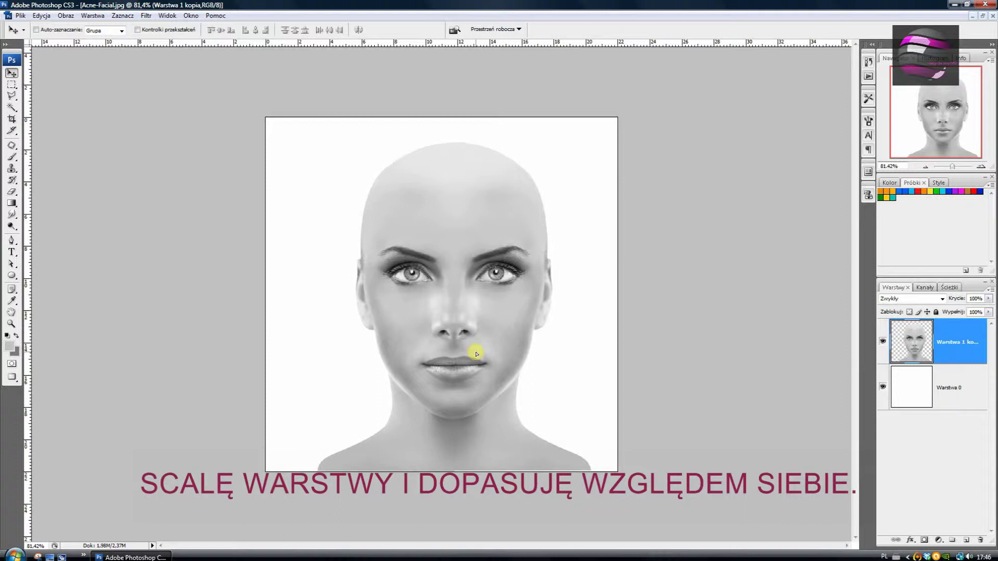
Warp the head outline, raising the crown, rounding the sides and pulling in the jaw.
click(41, 16)
click(218, 256)
drag(317, 142, 335, 144)
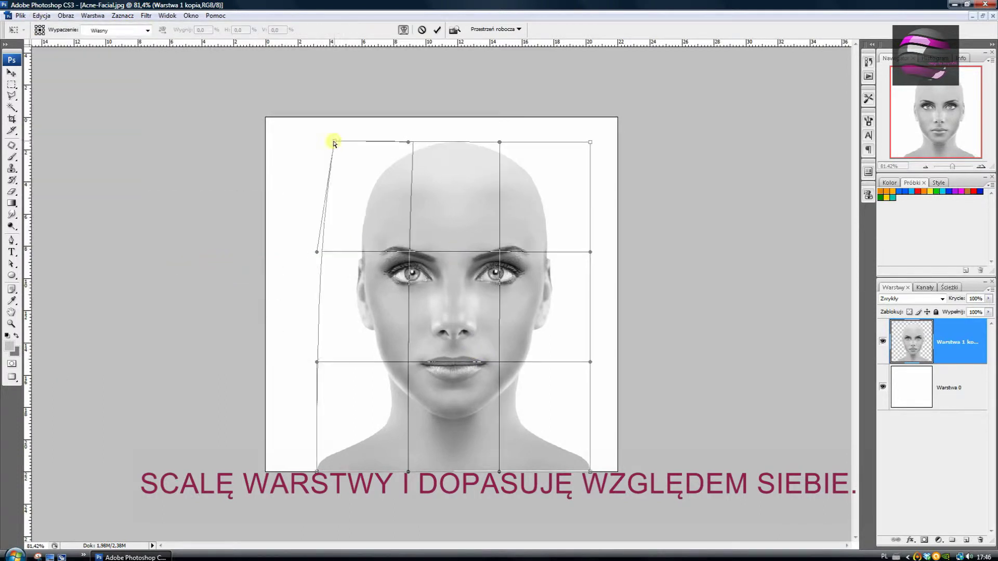
drag(408, 142, 406, 129)
drag(513, 139, 508, 127)
drag(590, 142, 561, 142)
drag(323, 251, 319, 228)
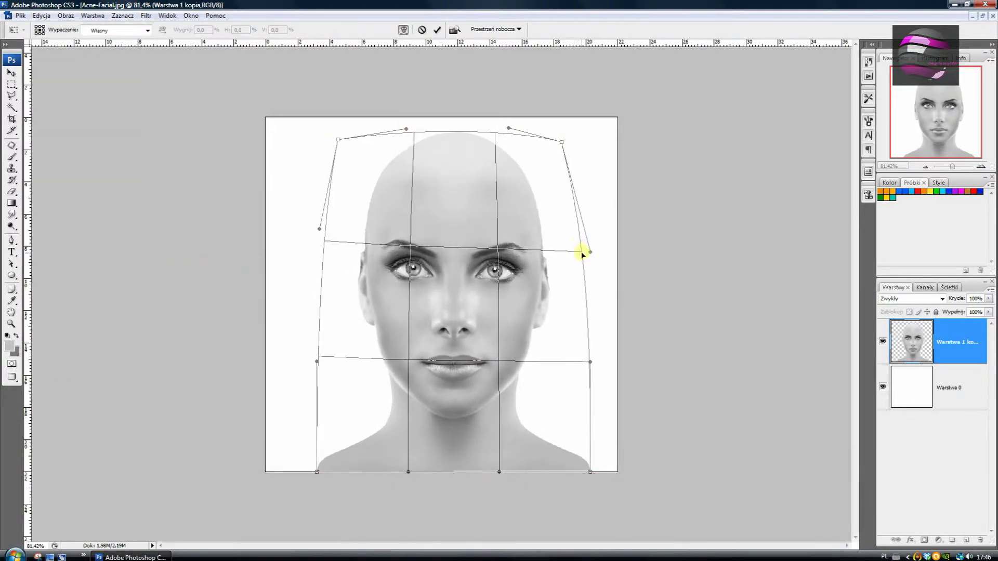
drag(584, 253, 588, 231)
mouse_move(323, 364)
mouse_down()
mouse_move(338, 369)
mouse_move(322, 365)
mouse_up()
drag(590, 359, 583, 364)
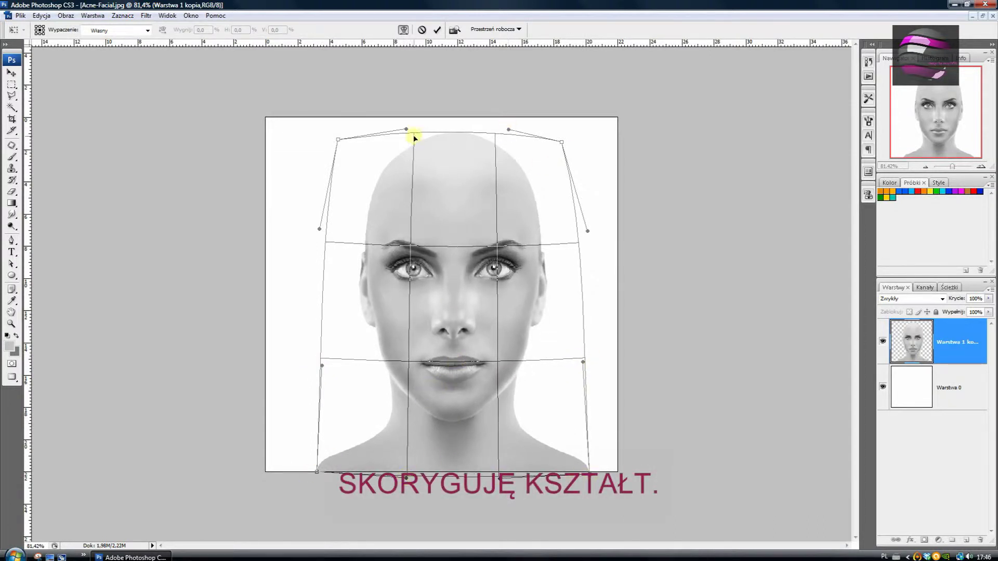
key(v)
key(Return)
Patch the eyebrow above the right eye with forehead skin using the Patch tool.
key(ctrl+plus)
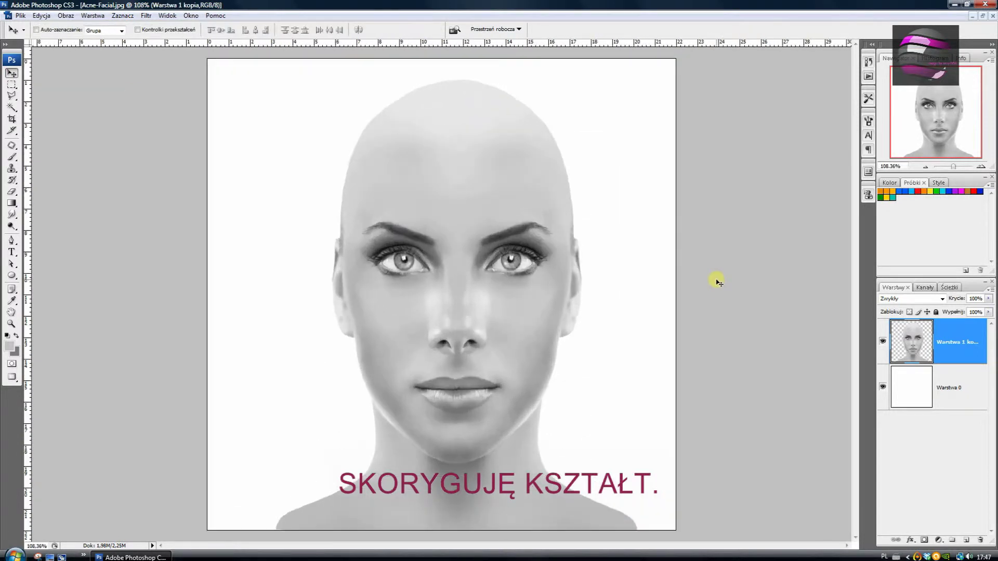
key(ctrl+plus)
scroll(246, 118, up, 1)
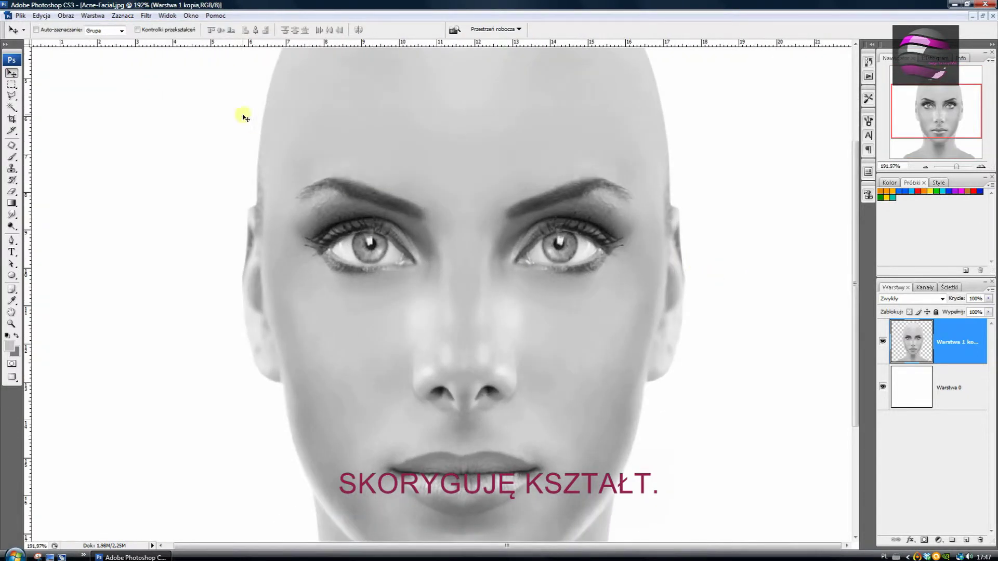
click(12, 145)
mouse_move(507, 271)
mouse_down()
mouse_move(557, 216)
mouse_move(634, 247)
mouse_up()
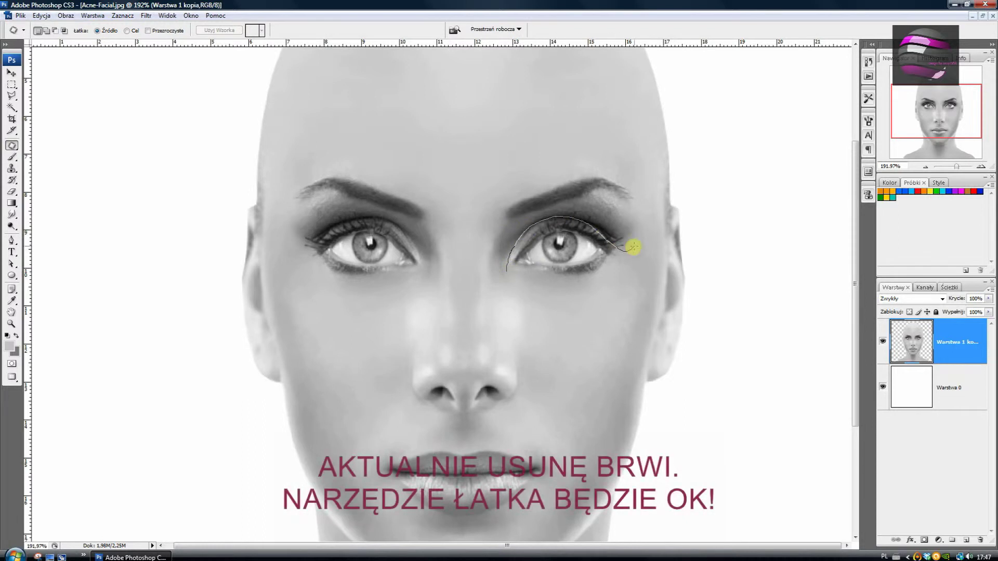
drag(539, 199, 541, 140)
click(383, 189)
Undo the first attempt and re-patch the right eyebrow with cleaner forehead skin.
click(41, 16)
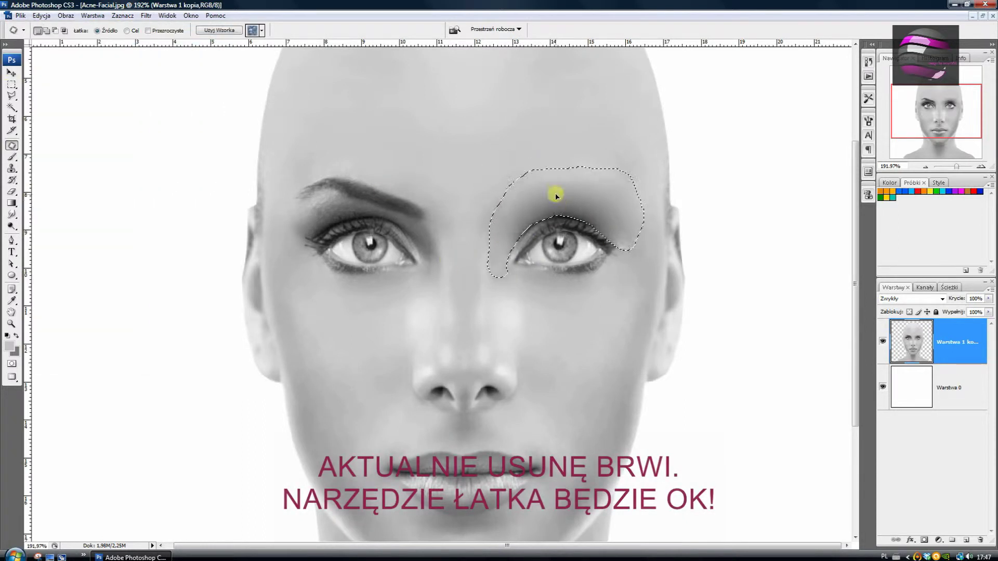
click(56, 47)
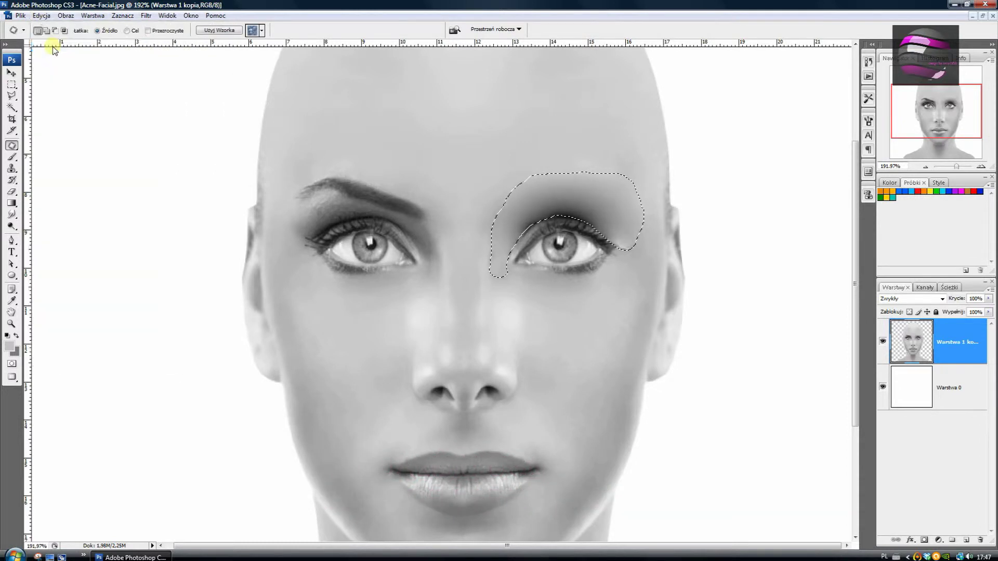
click(54, 48)
click(578, 228)
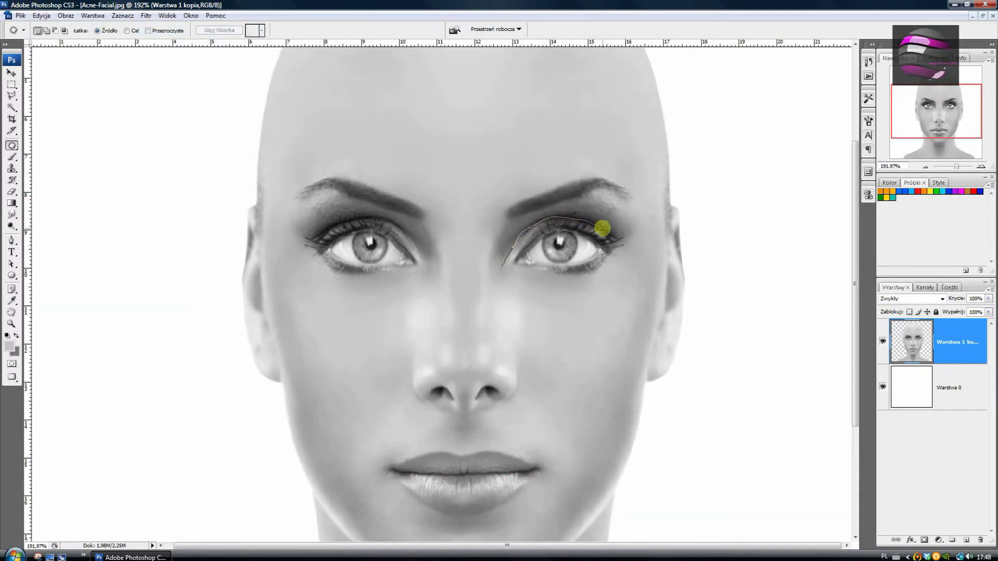
drag(490, 261, 500, 266)
drag(572, 197, 570, 145)
click(420, 260)
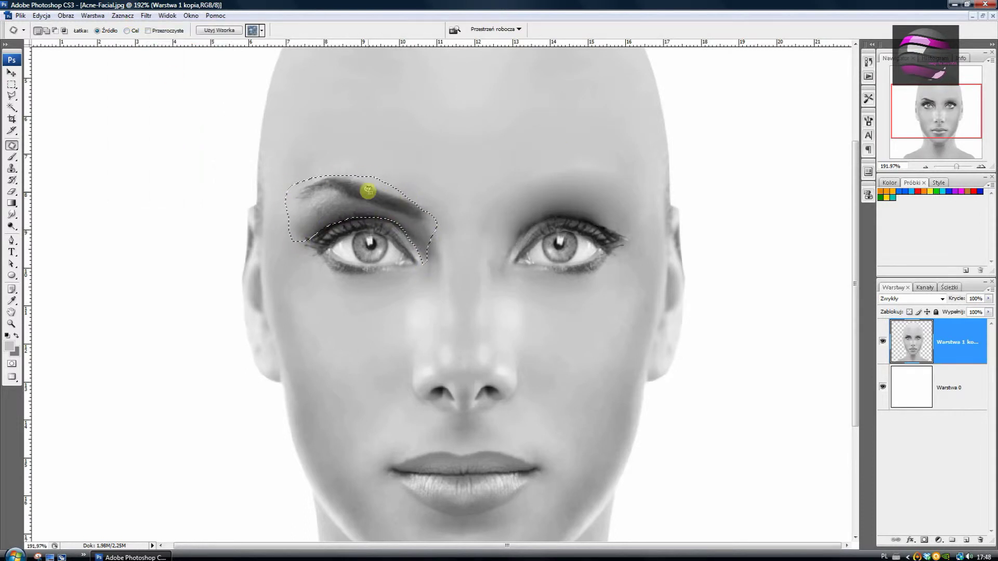
Patch the left eyebrow and its leftover hairs with forehead skin, then deselect.
drag(368, 191, 369, 142)
key(ctrl+d)
scroll(299, 285, up, 3)
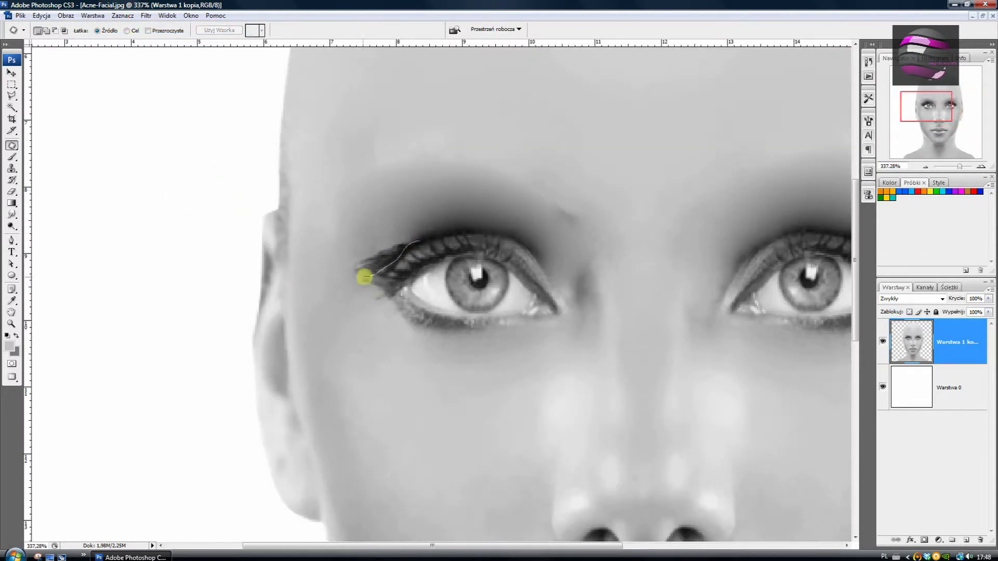
drag(364, 277, 410, 267)
scroll(416, 271, down, 2)
click(123, 15)
click(135, 36)
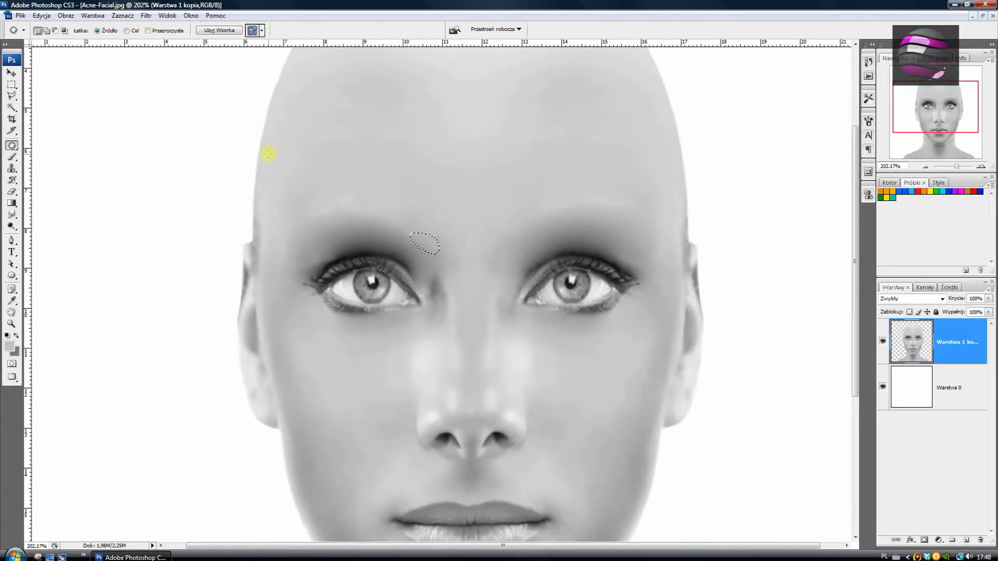
scroll(268, 154, down, 1)
Duplicate the face layer as Warstwa 1 kopia 2 and clear the leftover selection.
click(92, 15)
click(114, 36)
click(584, 170)
click(146, 15)
mouse_move(122, 15)
click(131, 37)
click(146, 15)
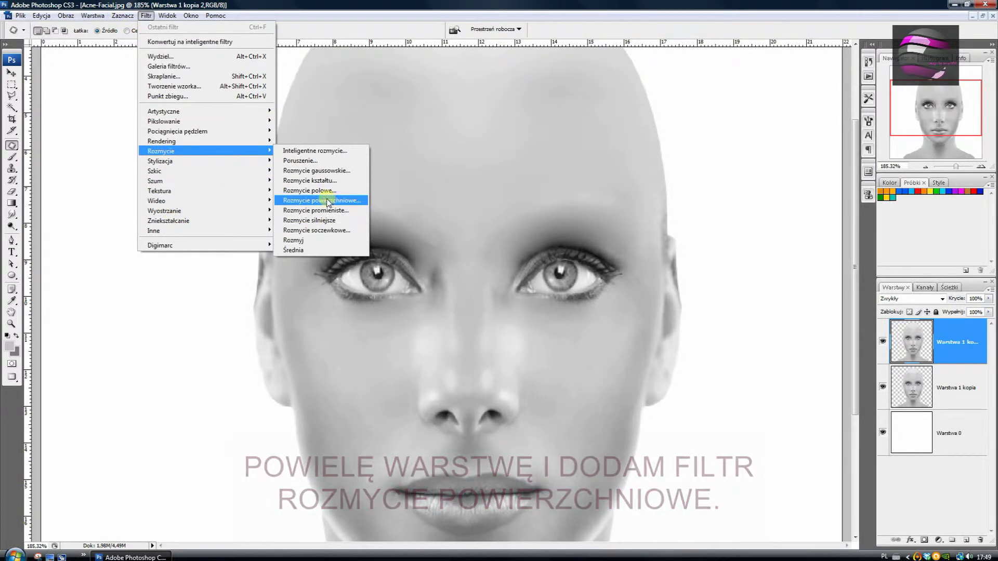
Apply Surface Blur to the duplicate to smooth the face skin.
click(328, 201)
click(851, 97)
key(j)
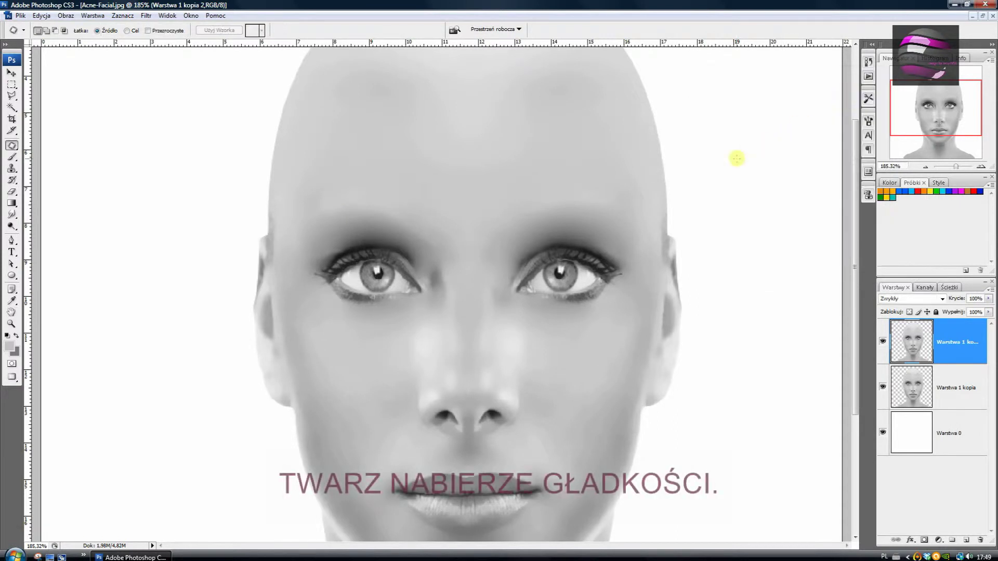
key(ctrl+0)
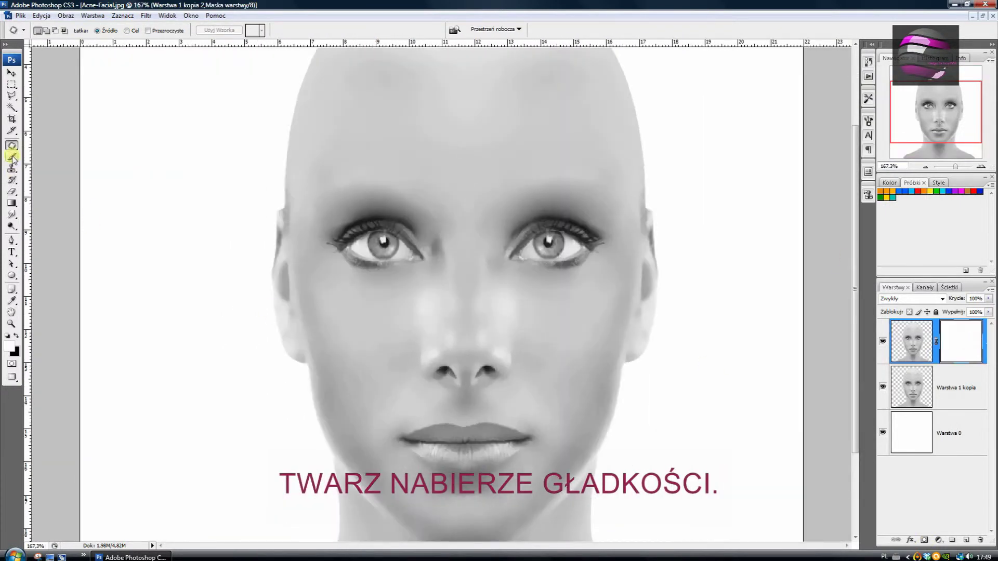
Add a layer mask and paint black over both eyes to keep them sharp.
click(12, 158)
key(x)
click(69, 30)
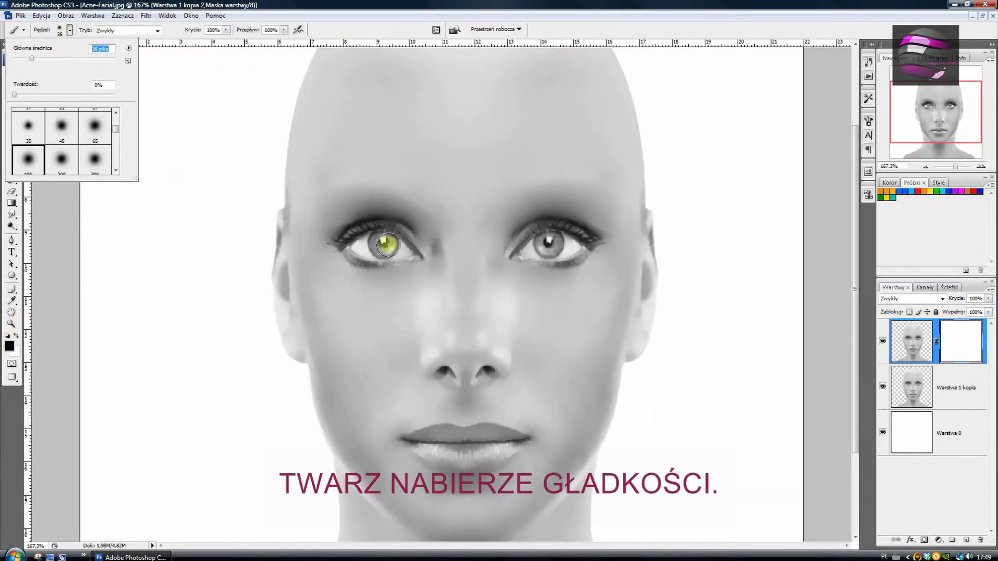
click(387, 244)
click(550, 241)
Merge the masked blur layer down and duplicate the result as Warstwa 1 kopia 3.
click(964, 381)
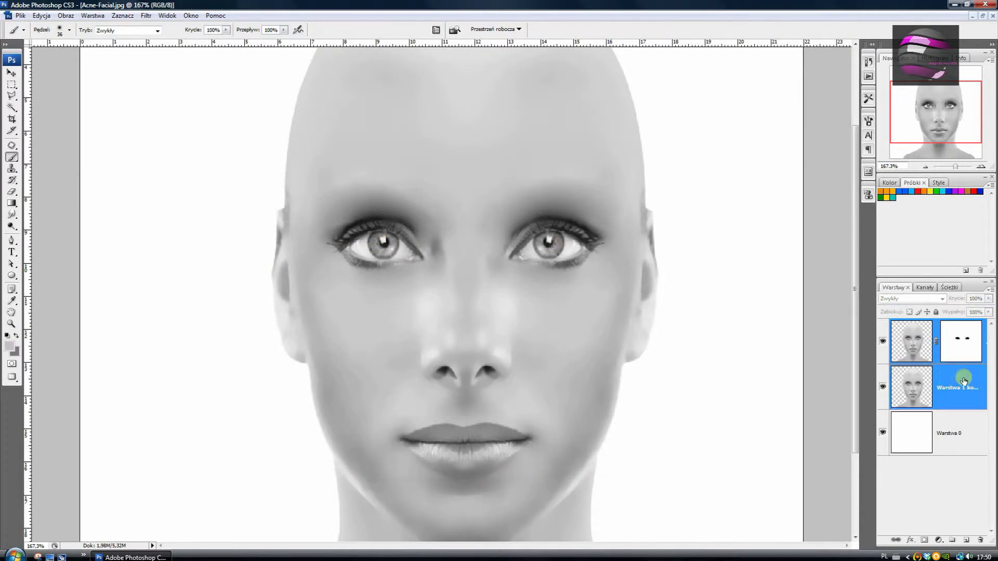
key(ctrl+e)
key(ctrl+alt+0)
click(167, 16)
key(Escape)
click(92, 16)
click(107, 35)
key(Return)
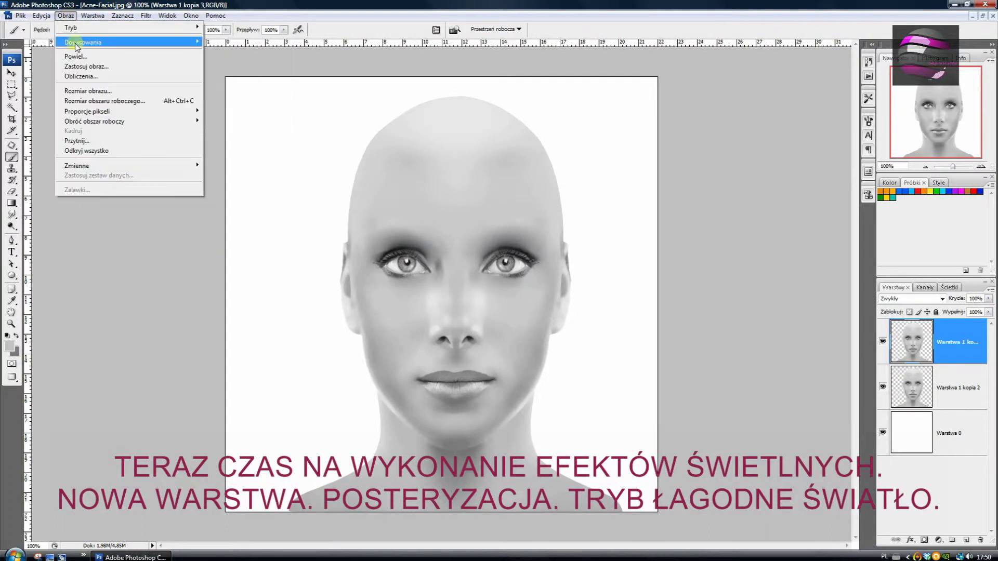
Posterize the face copy to 4 levels.
click(232, 258)
drag(641, 145, 635, 146)
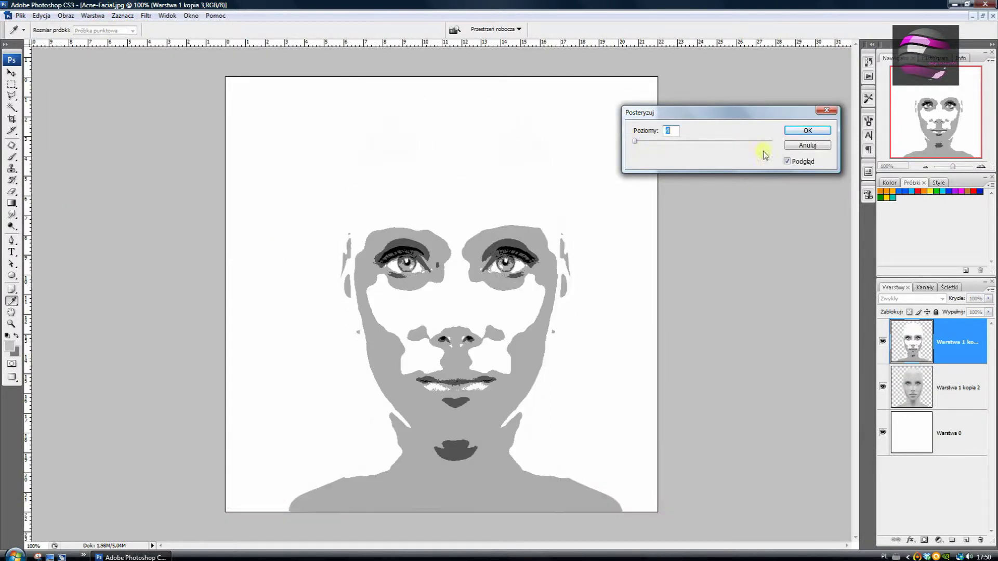
text(4)
key(Return)
Set the posterized layer to Soft Light (Łagodne światło) blending and lower its opacity.
key(b)
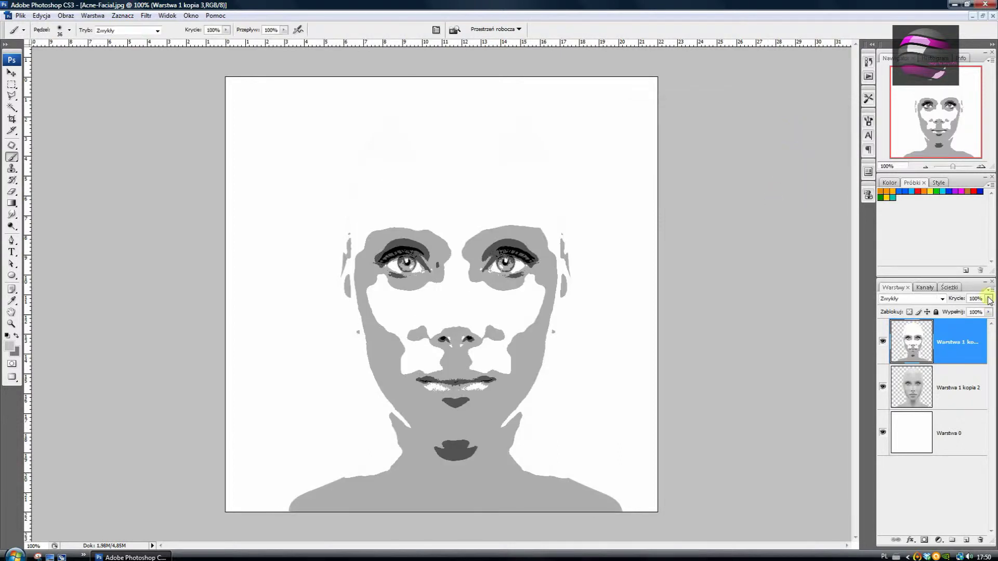
click(913, 299)
click(884, 386)
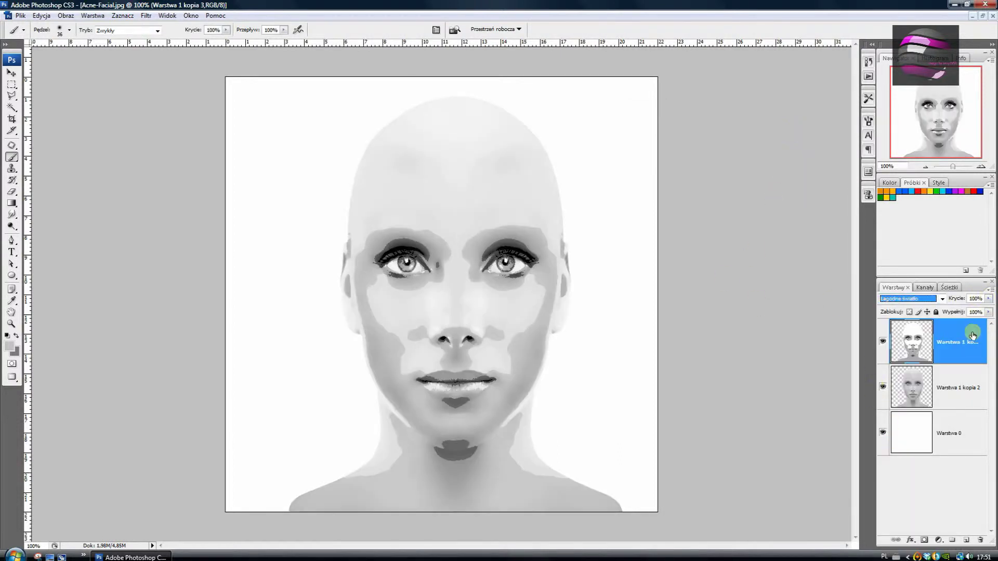
drag(988, 299, 941, 311)
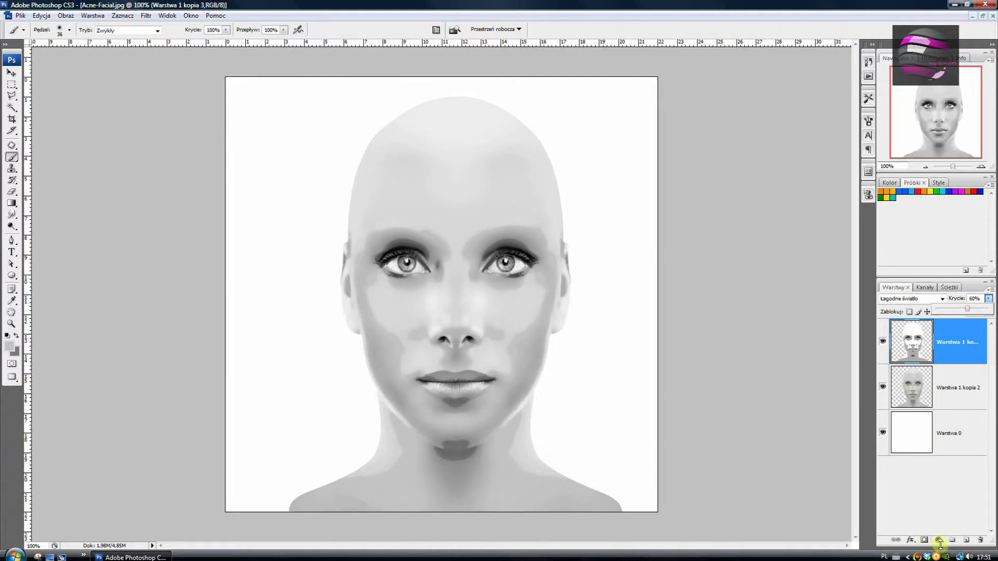
Add a mask to the posterized layer and paint out both eyes.
click(923, 543)
drag(337, 215, 602, 374)
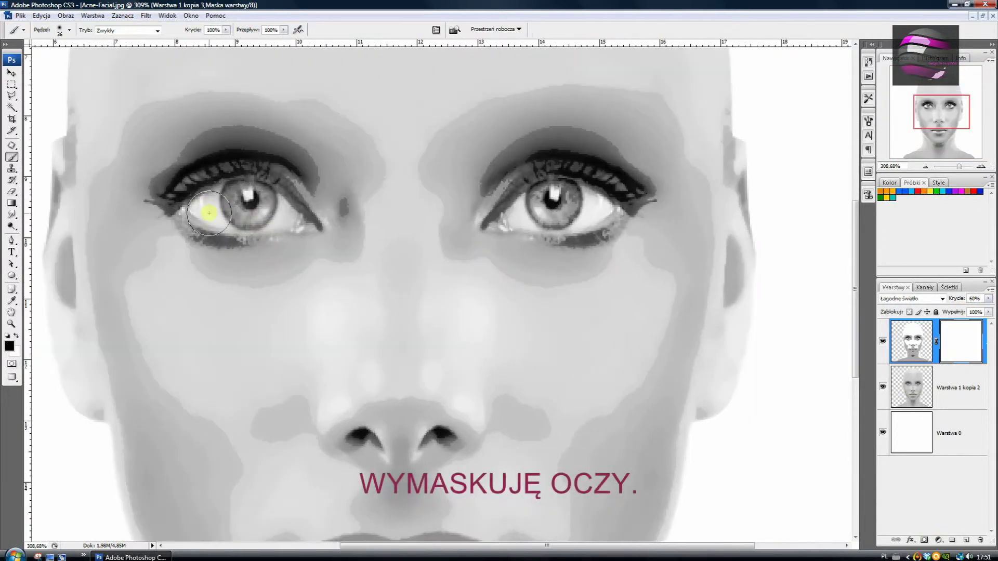
drag(519, 215, 557, 208)
key(ctrl+0)
click(167, 15)
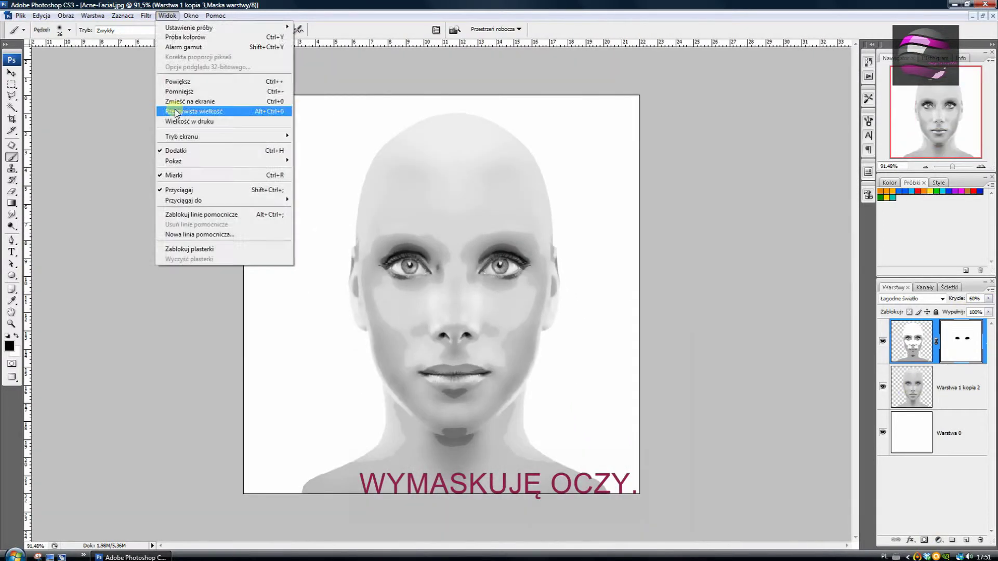
click(312, 102)
Reselect the posterized layer's mask and adjust its opacity to 81%.
click(955, 399)
click(970, 416)
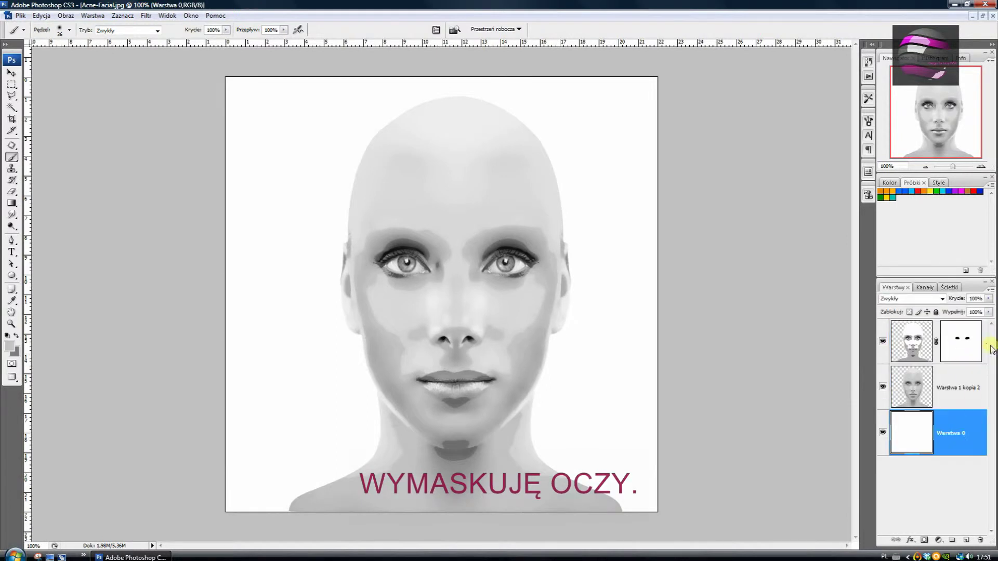
click(951, 348)
click(988, 299)
drag(987, 310, 973, 313)
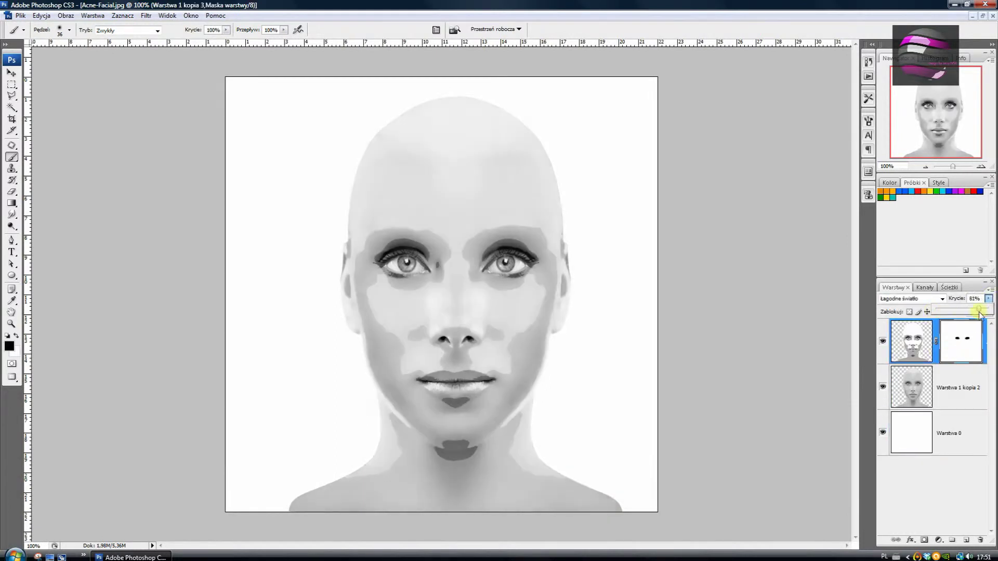
Merge the posterized layer into Warstwa 1 kopia 3.
right_click(958, 384)
click(909, 357)
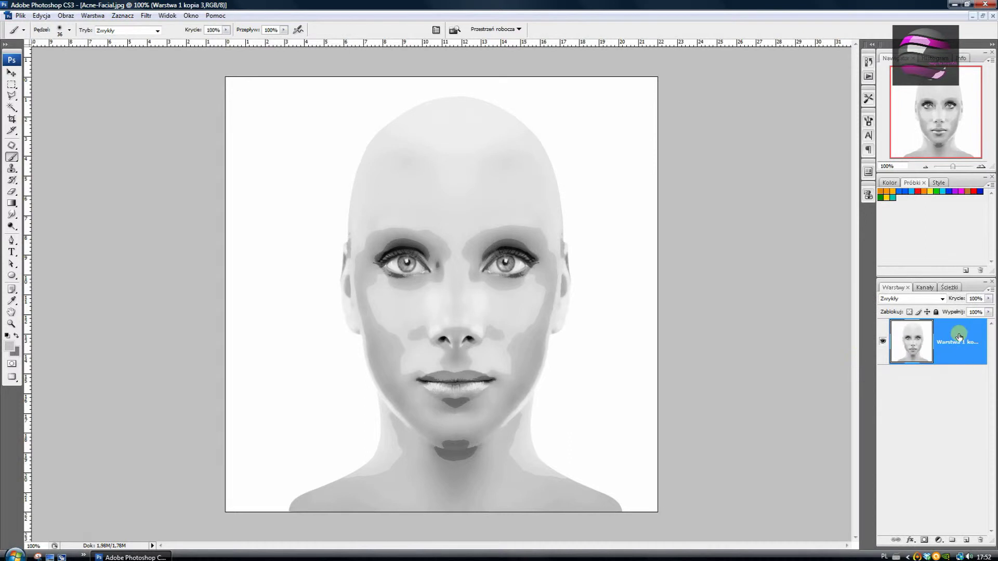
right_click(915, 364)
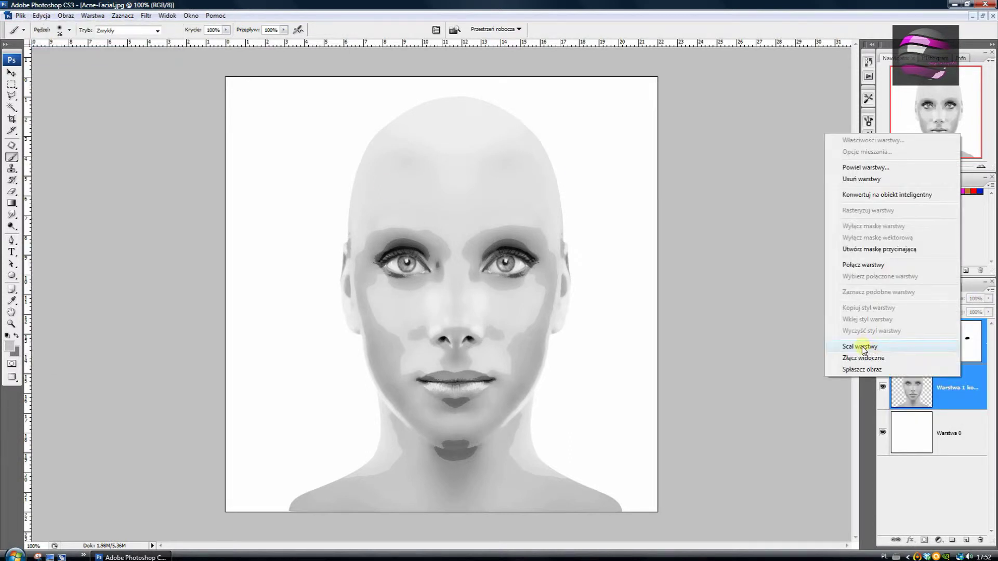
click(857, 410)
Add a Curves adjustment layer (Krzywe 1) raising the highlights, then an empty Warstwa 1 above.
click(938, 541)
click(852, 385)
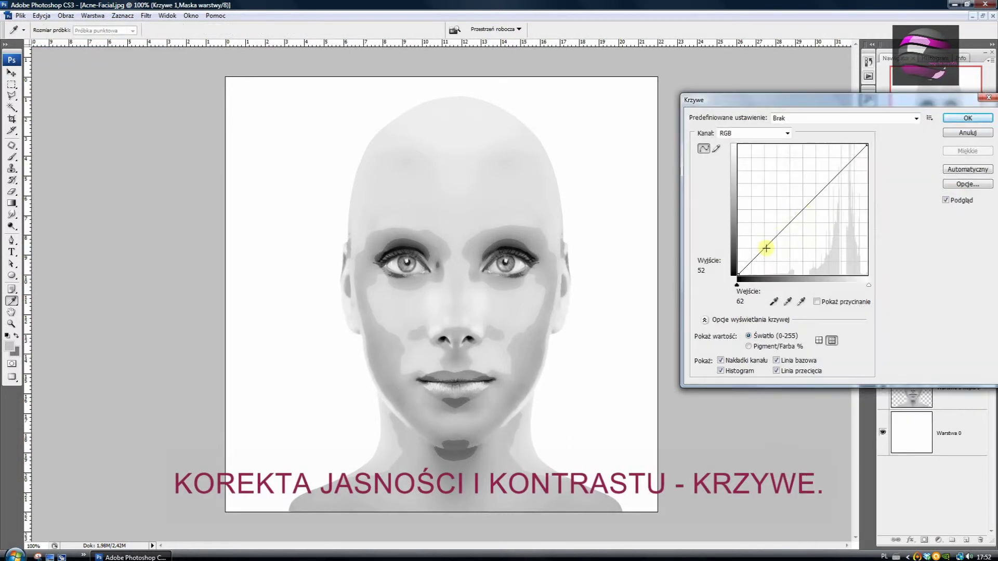
drag(764, 248, 764, 255)
click(827, 182)
drag(829, 184, 829, 183)
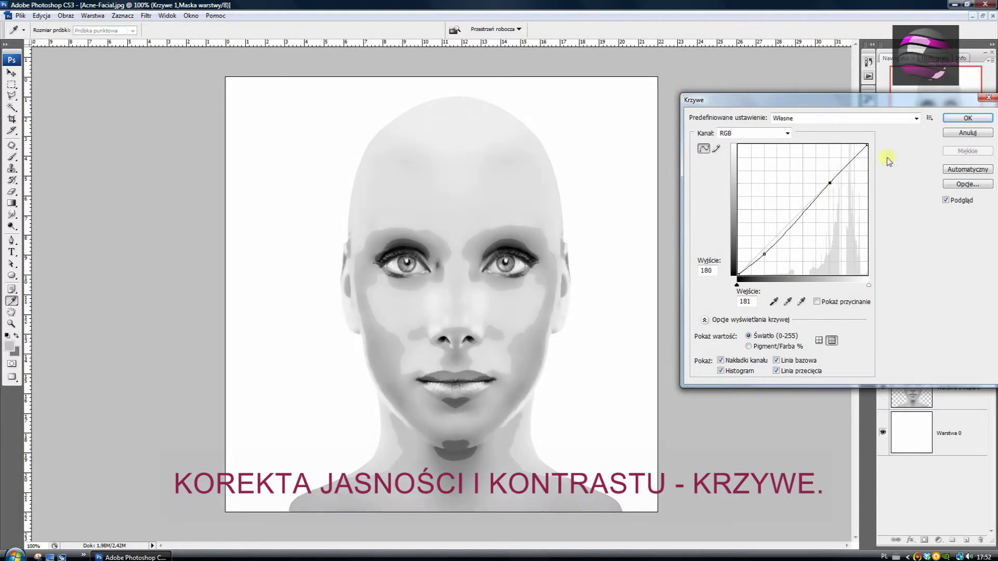
key(Return)
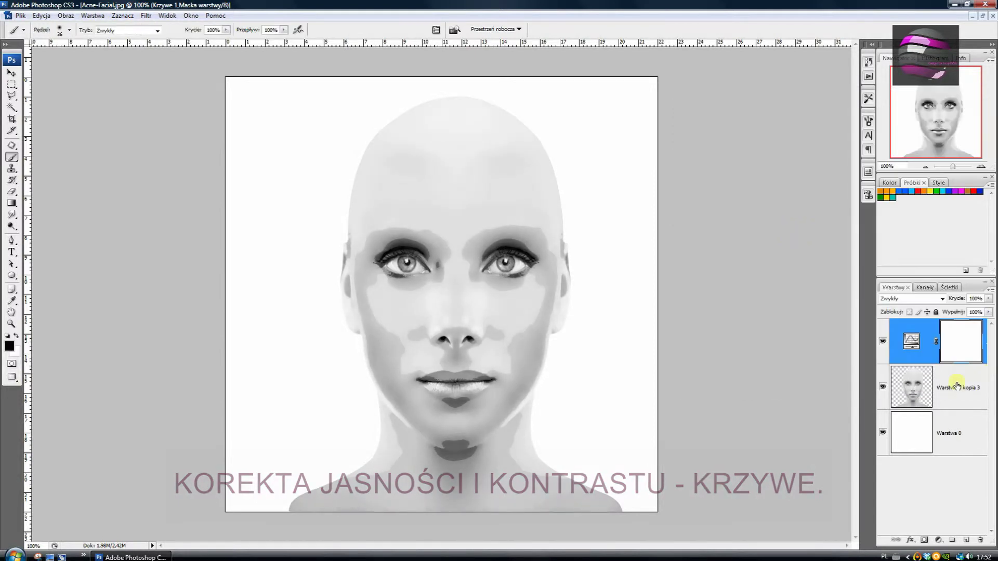
click(966, 541)
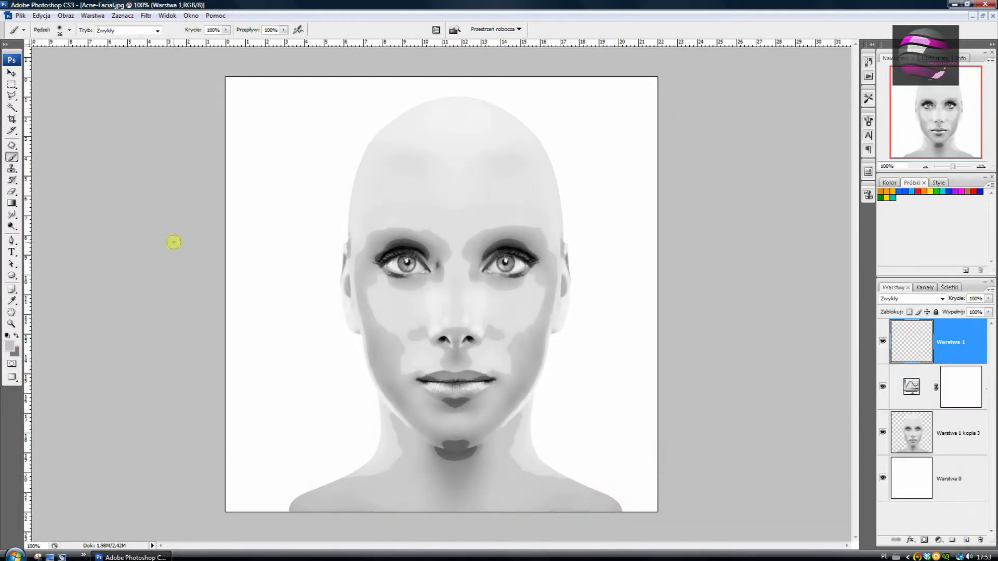
Stroke the curved head-to-neck path with a black 13 px hard brush.
click(61, 30)
click(62, 153)
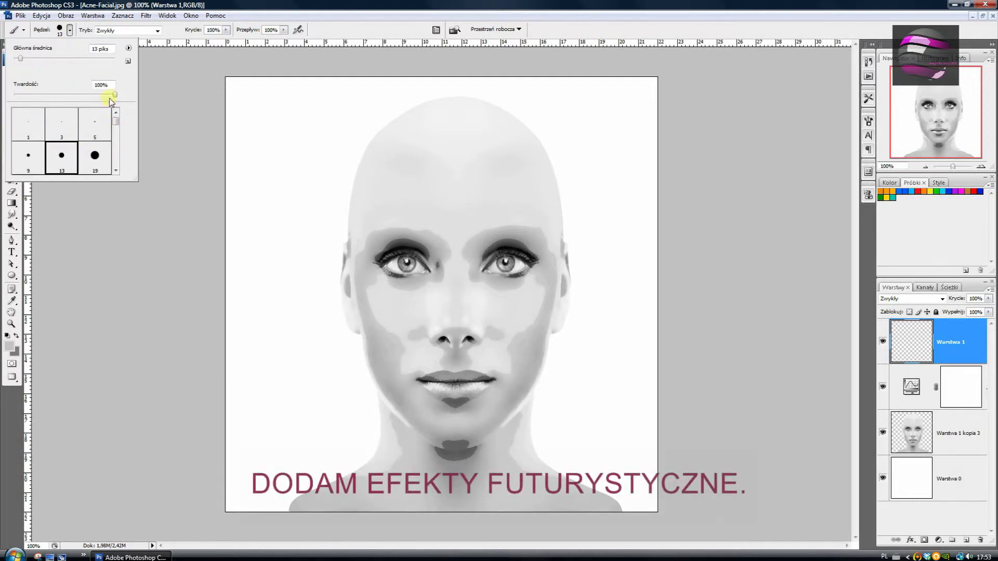
key(Return)
key(d)
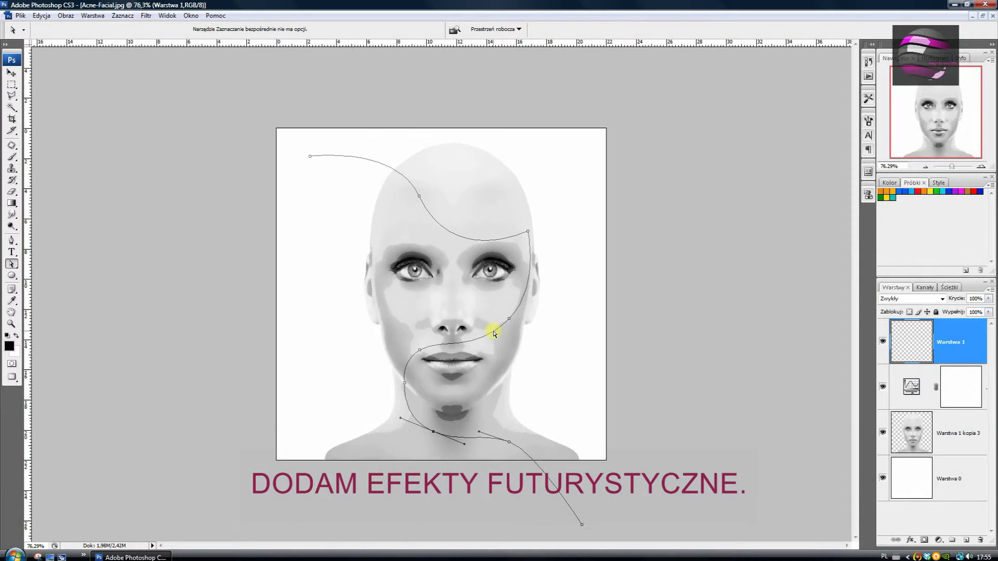
right_click(504, 335)
click(567, 421)
Give the seam line an Inner Bevel and Emboss with Down direction and adjusted gloss contour.
click(910, 540)
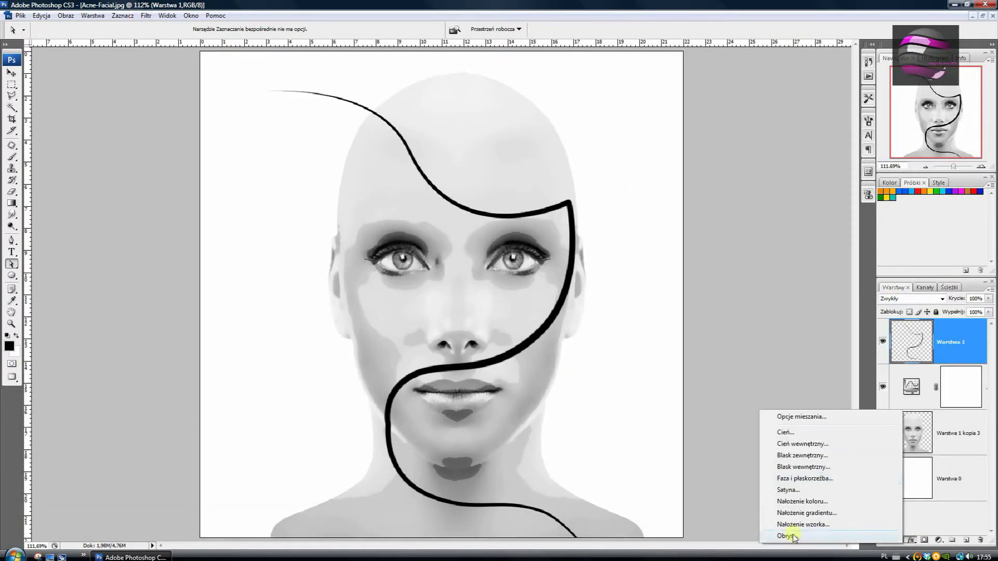
click(800, 503)
key(ctrl+alt+0)
click(855, 108)
click(834, 188)
double_click(782, 224)
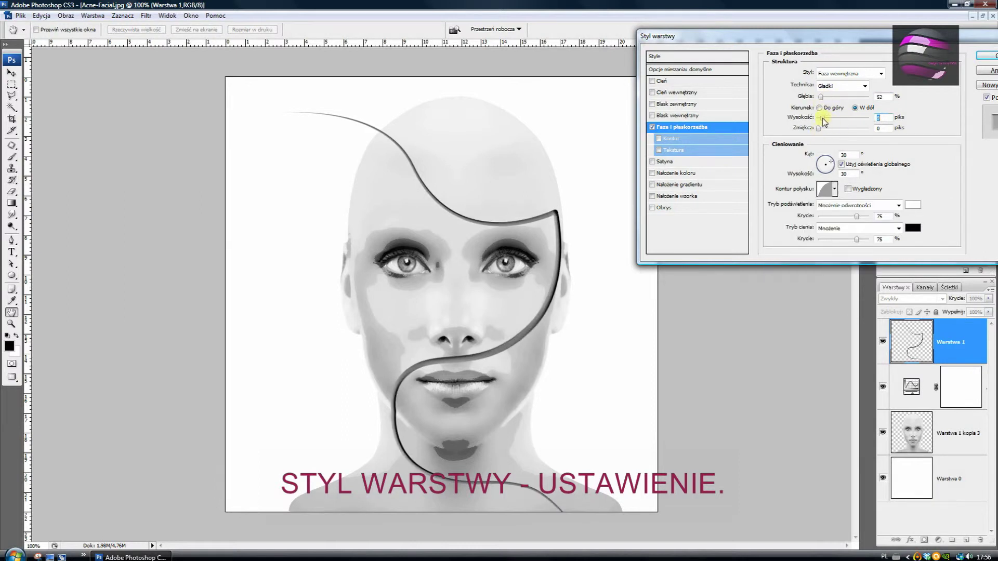
drag(919, 36, 797, 37)
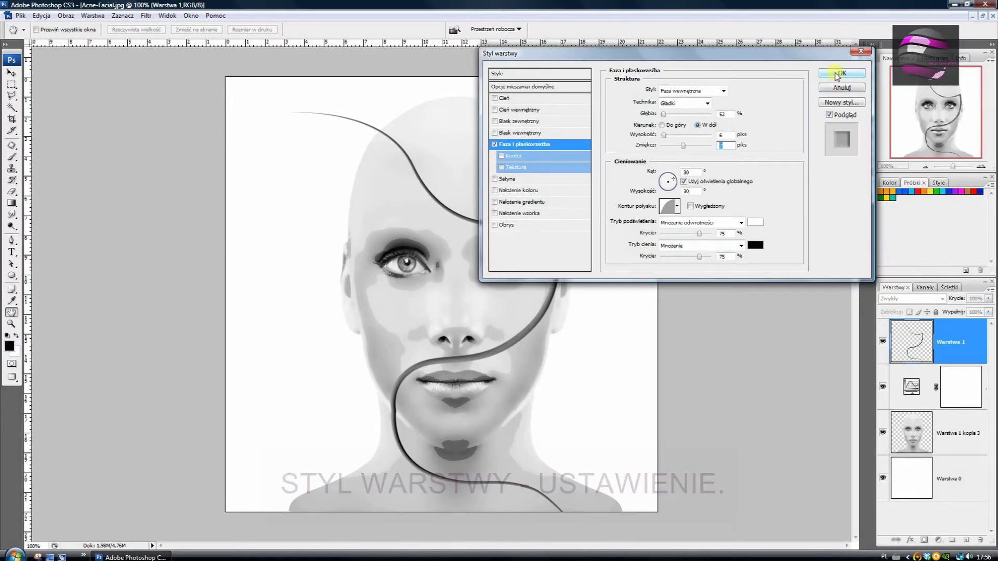
click(834, 56)
click(167, 15)
click(189, 113)
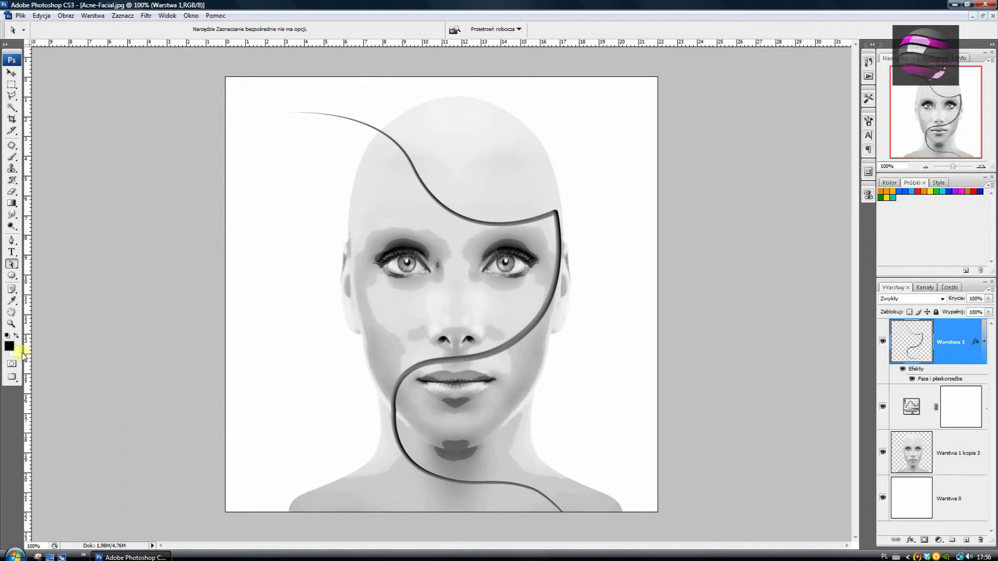
key(ctrl+0)
Delete the old seam and stroke a new curve from the forehead down the right cheek to the mouth.
right_click(915, 311)
click(819, 338)
click(122, 15)
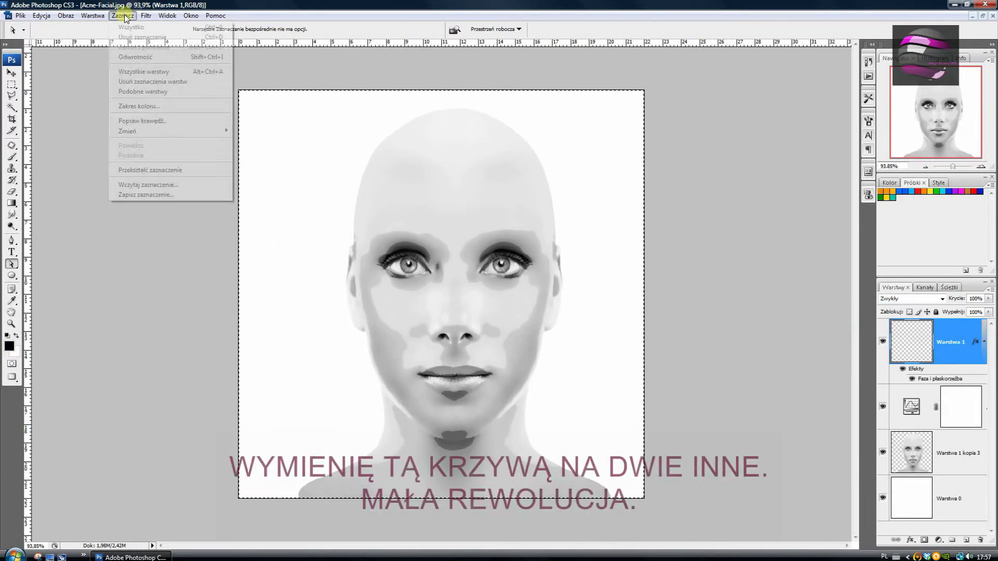
click(143, 37)
key(p)
click(401, 411)
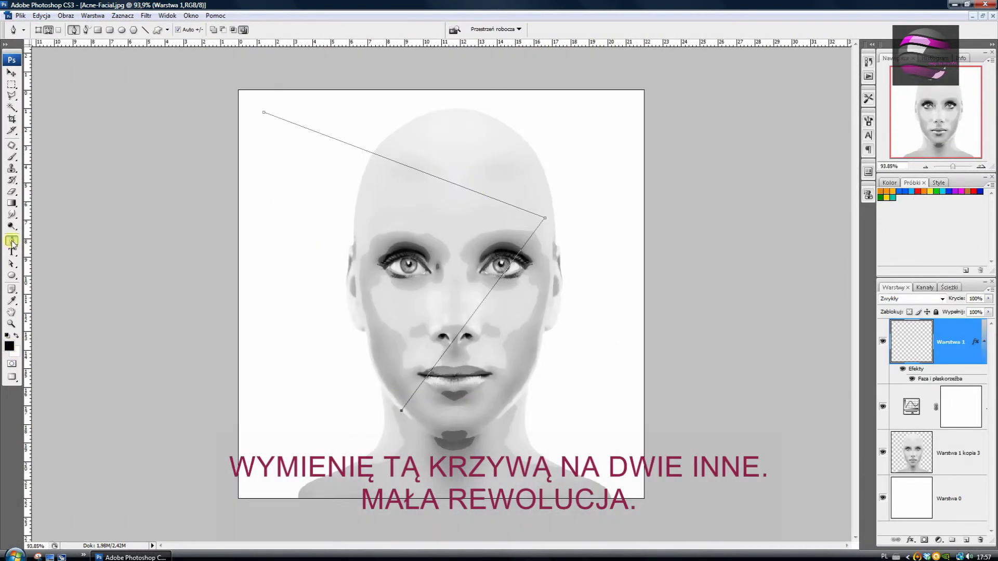
right_click(445, 187)
drag(457, 185, 377, 117)
drag(485, 296, 512, 374)
right_click(540, 261)
click(584, 349)
Stroke a second curved path running from below the chin across the neck base.
click(305, 531)
click(11, 263)
right_click(417, 451)
key(Escape)
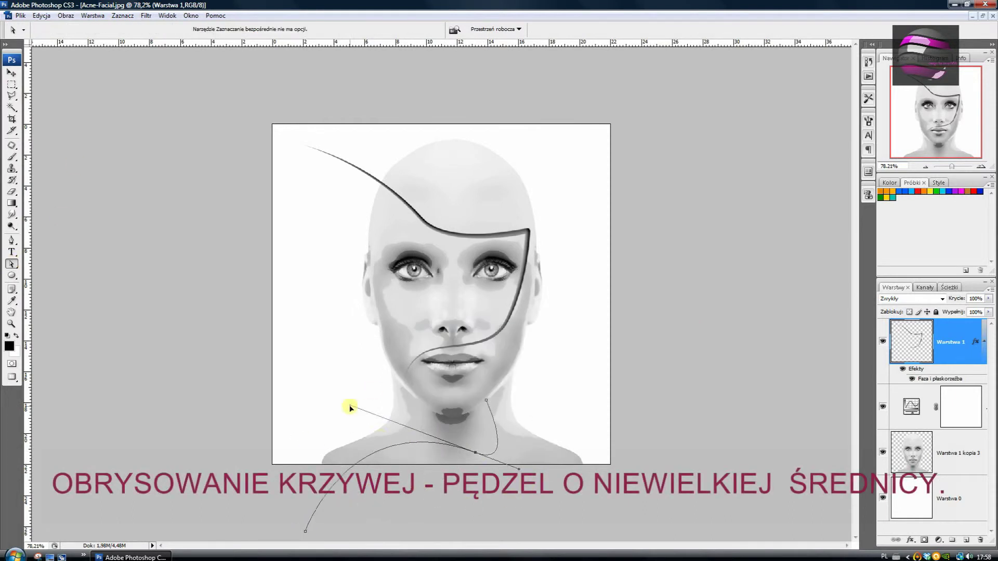
drag(350, 408, 376, 396)
scroll(400, 442, down, 2)
right_click(466, 398)
click(575, 190)
key(ctrl+alt+0)
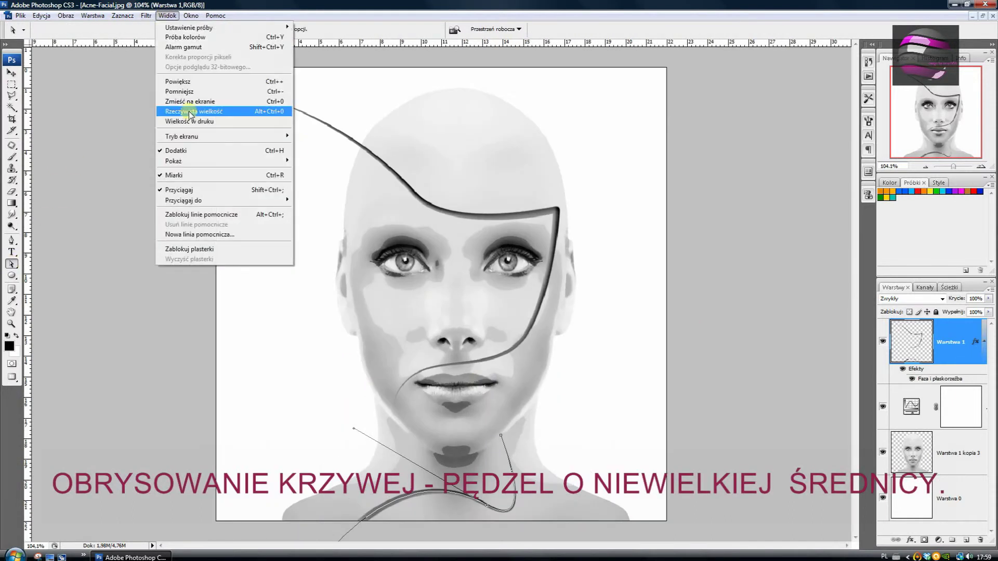
click(949, 287)
click(893, 288)
Paint a dark grey forehead dot, add Warstwa 2, and set a circular selection over the dot.
key(e)
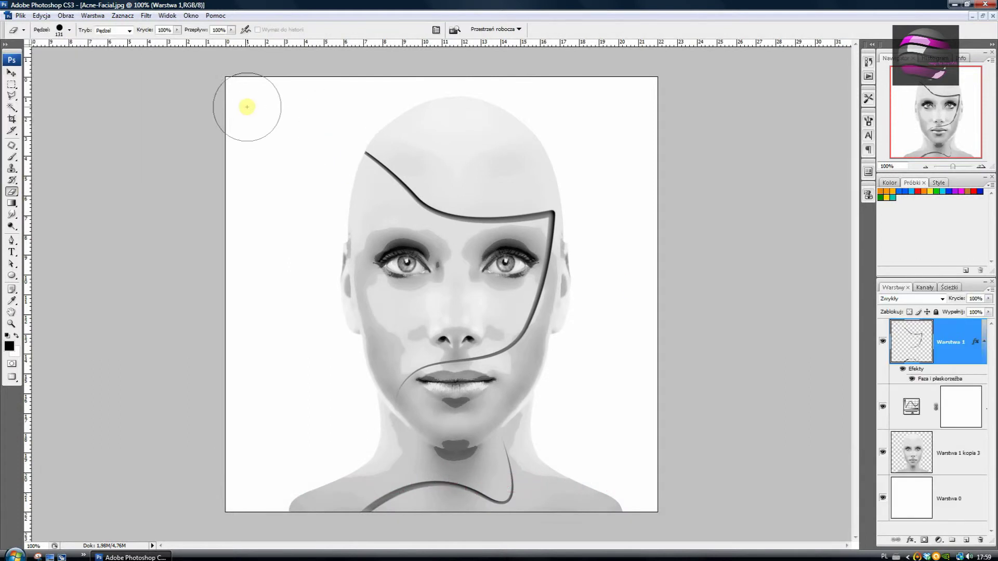
click(11, 157)
click(69, 29)
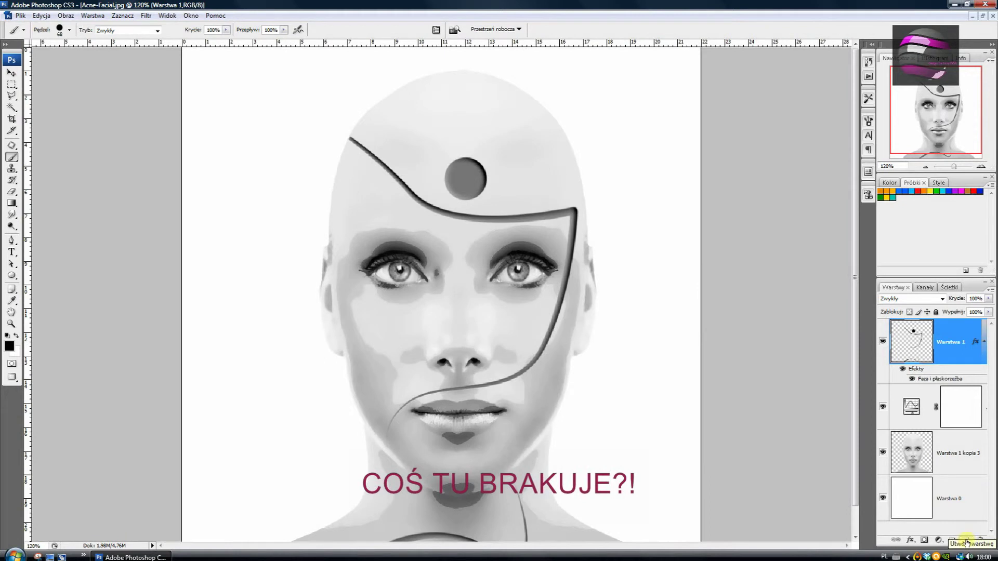
click(967, 541)
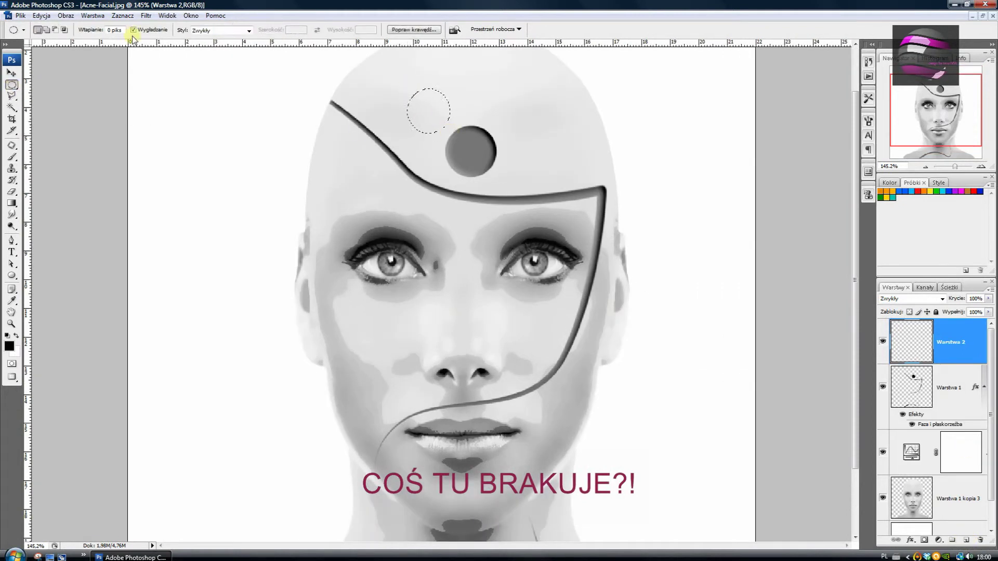
key(v)
click(448, 207)
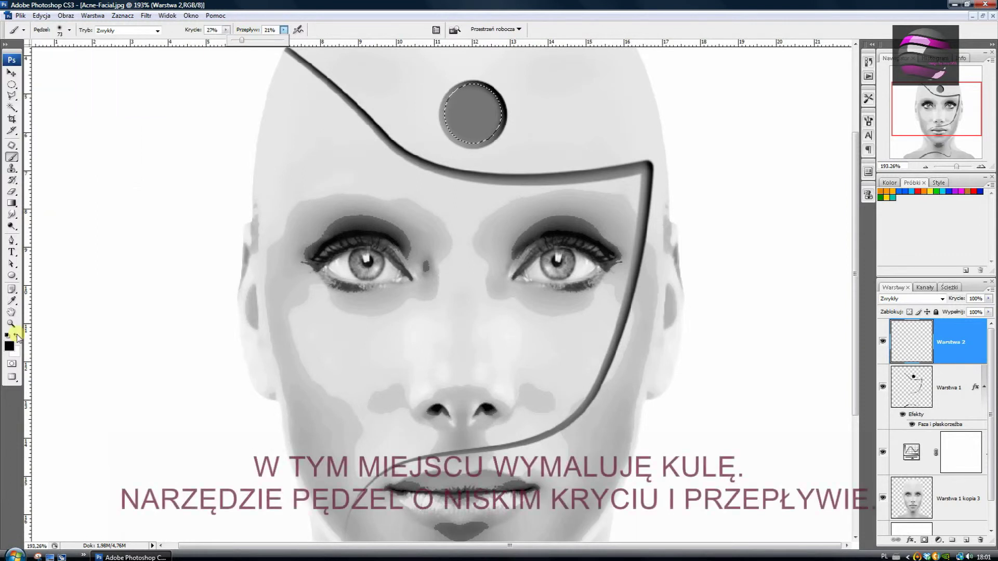
Shade the forehead disc from light to dark inside the circular selection.
drag(487, 67, 467, 119)
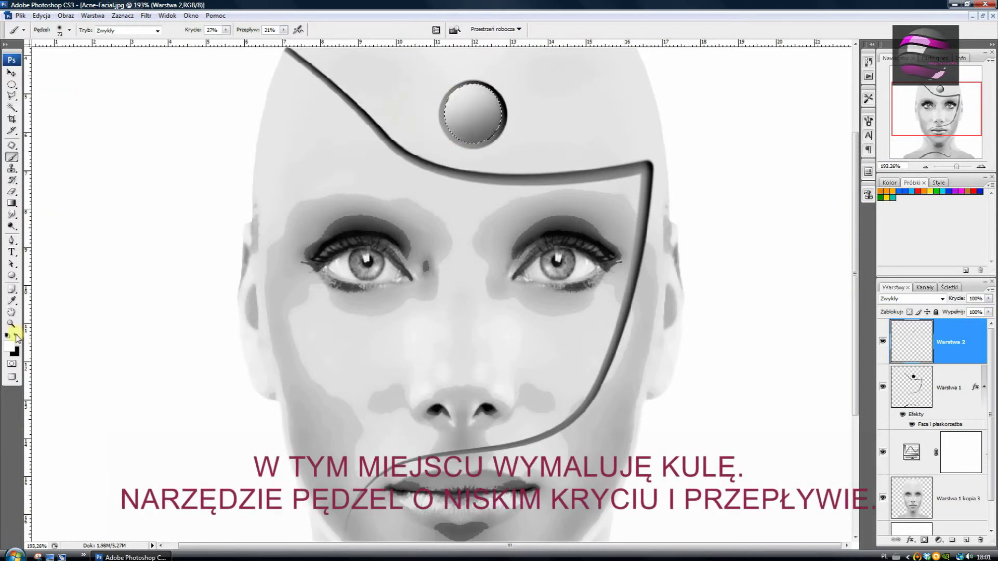
scroll(529, 139, up, 2)
scroll(646, 105, down, 3)
scroll(383, 214, up, 3)
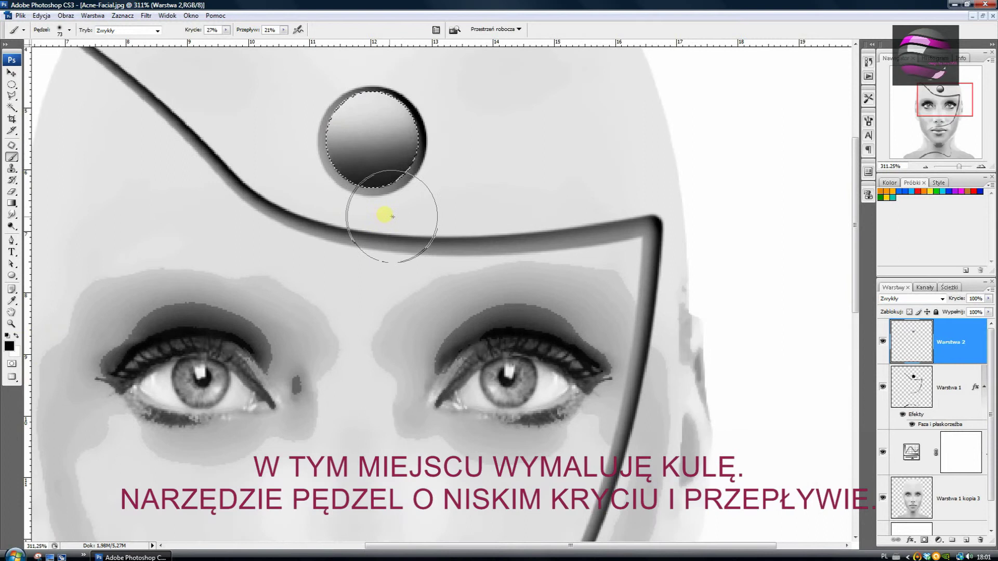
At 100% opacity and flow, dab a small white highlight on the sphere.
drag(226, 30, 328, 39)
key(x)
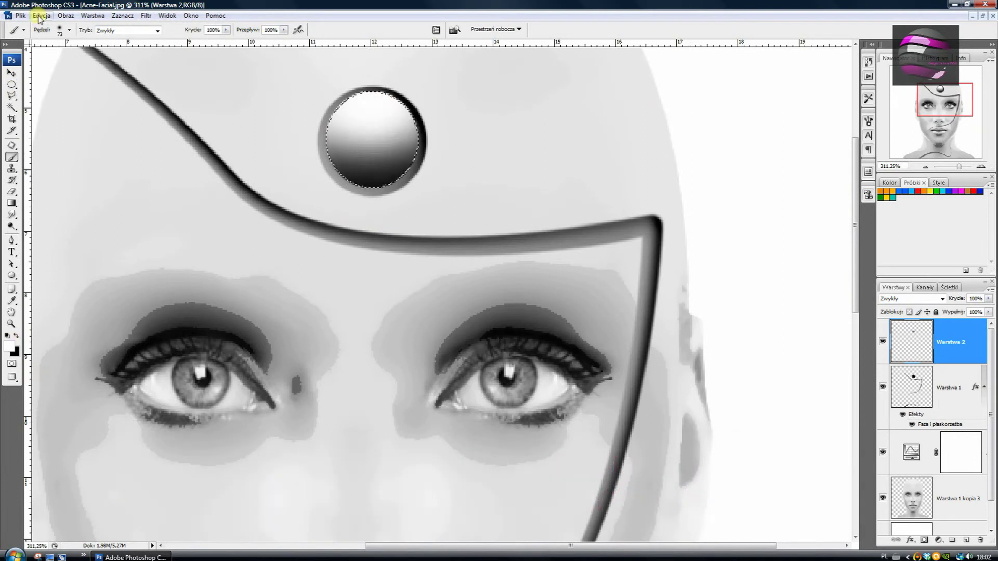
click(60, 30)
click(64, 152)
click(372, 108)
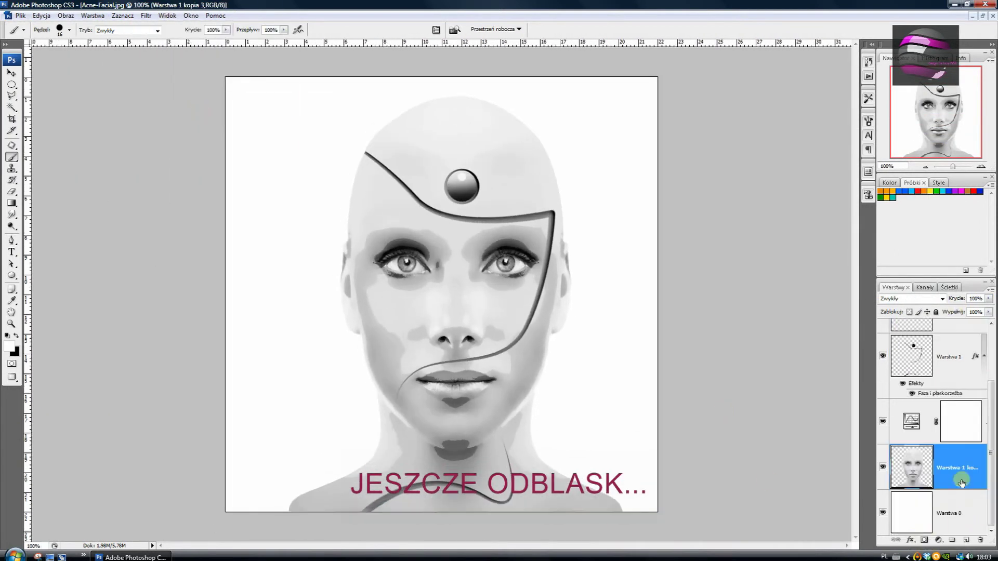
click(123, 16)
Load the saved figure selection and fill it with black on a new layer.
click(200, 182)
click(584, 163)
click(123, 15)
key(v)
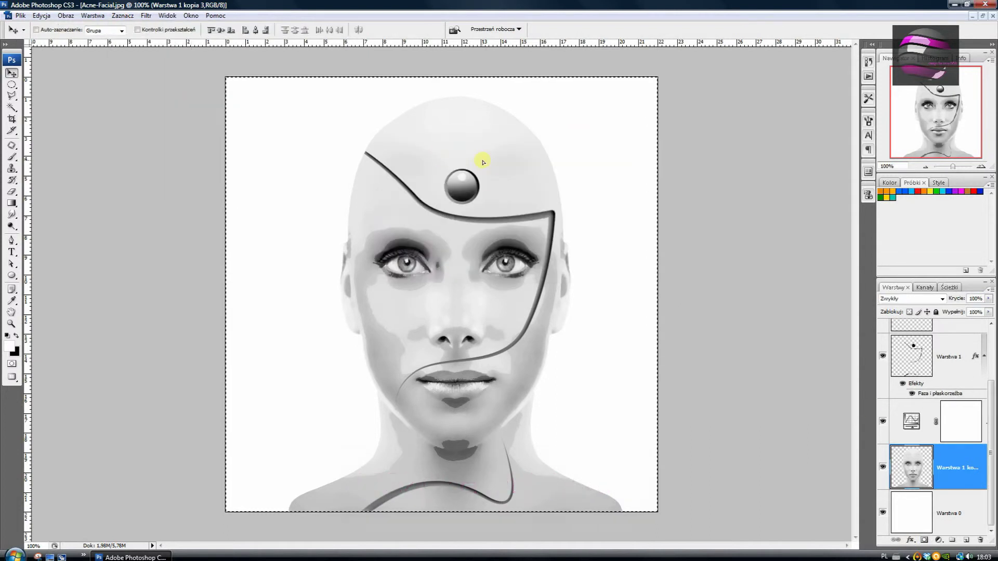
click(965, 540)
click(42, 15)
click(62, 166)
key(Return)
key(ctrl+d)
Gaussian-blur the black silhouette and set it to Multiply at reduced opacity.
click(146, 15)
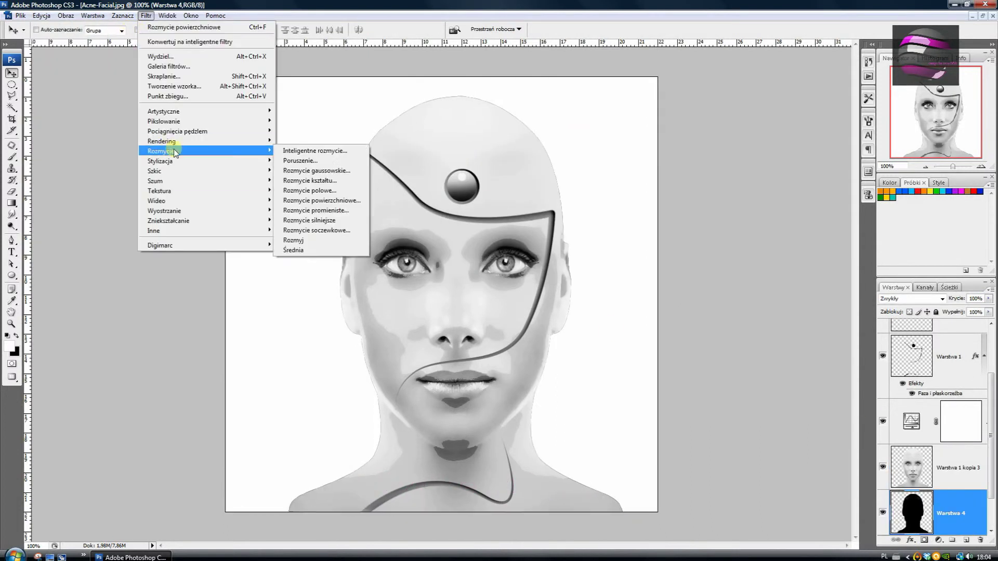
click(316, 171)
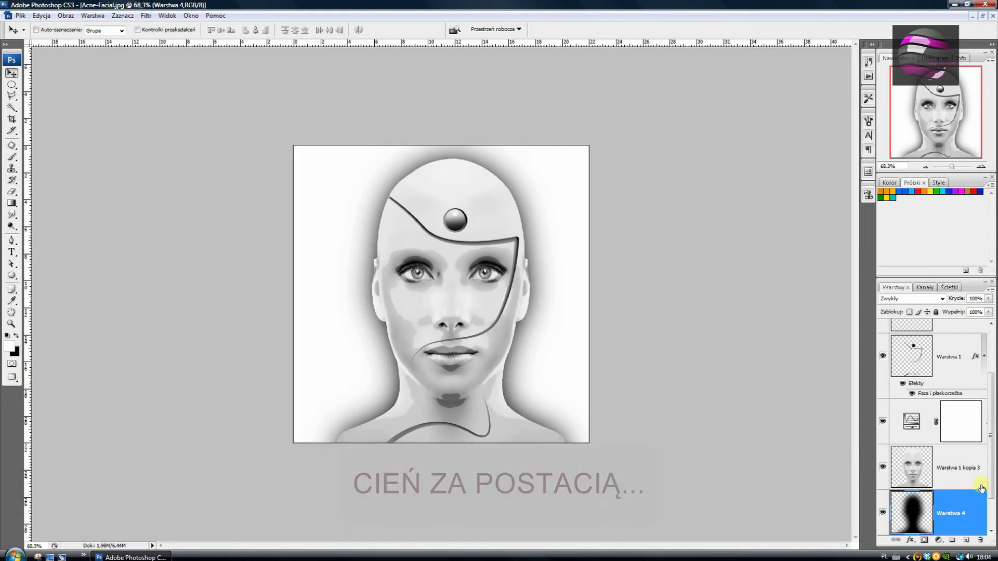
click(912, 298)
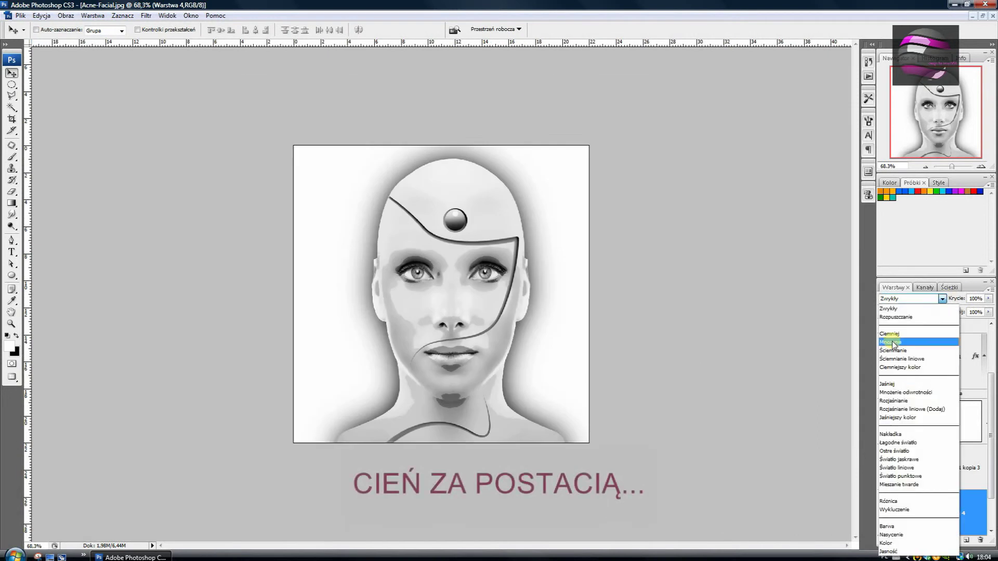
click(900, 330)
click(989, 298)
drag(959, 316, 955, 316)
click(41, 15)
Perspective-transform the shadow to widen its bottom and lower its top edge.
click(229, 260)
drag(589, 443, 650, 443)
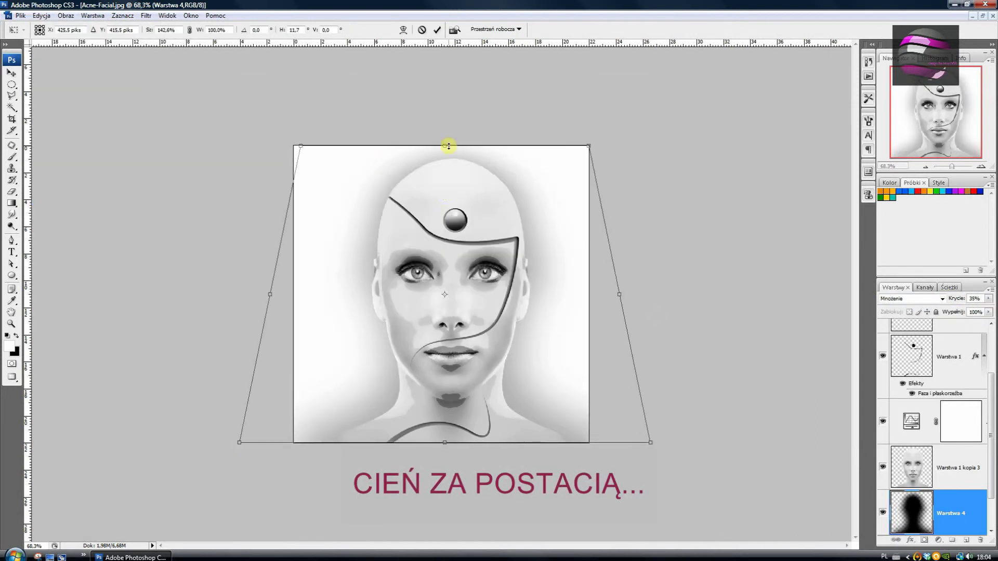
drag(448, 146, 443, 164)
key(Return)
click(988, 299)
drag(955, 316, 952, 316)
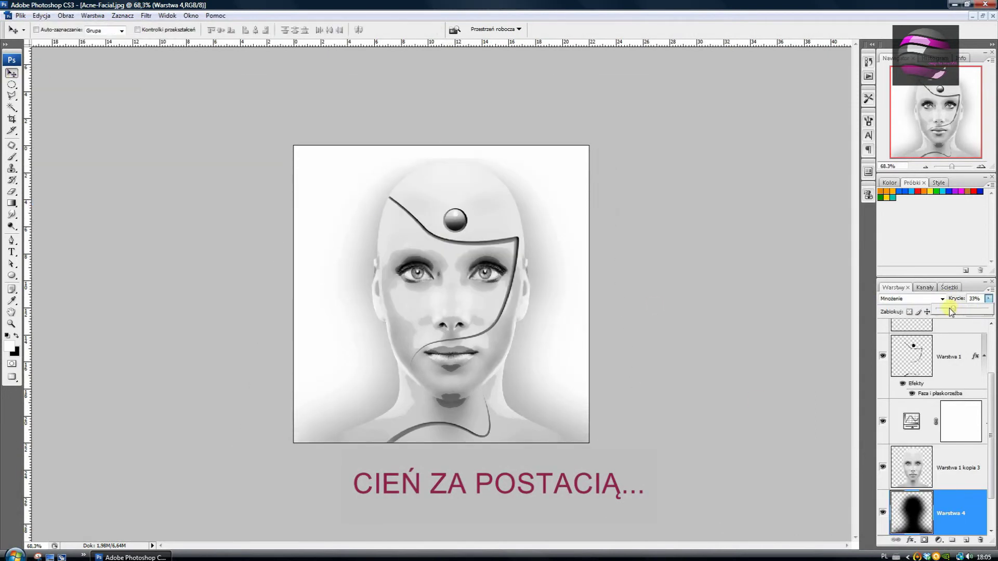
scroll(994, 377, up, 2)
Stamp all visible layers into a new layer and boost contrast with a Curves adjustment.
click(962, 331)
key(ctrl+shift+alt+e)
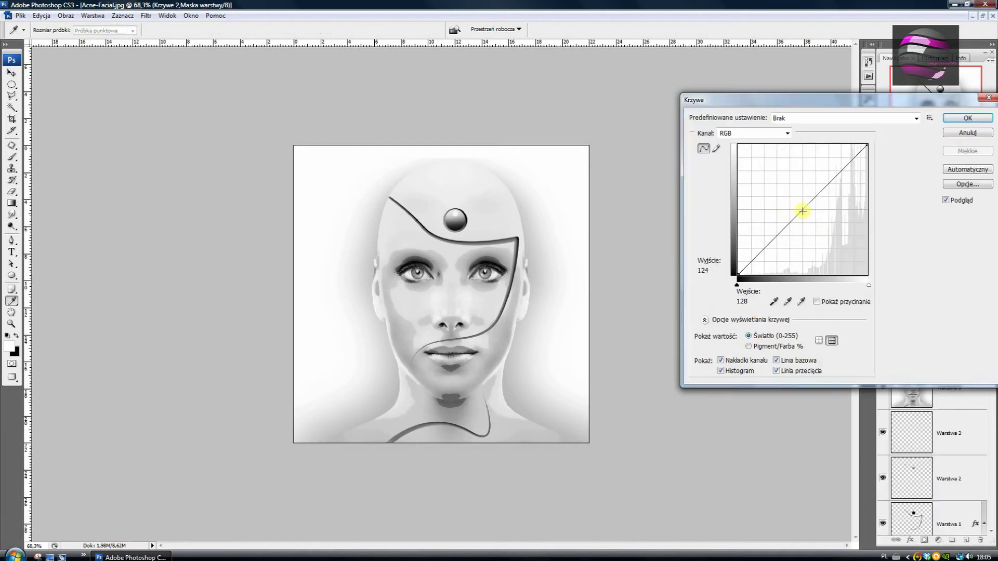
drag(800, 209, 829, 178)
key(Return)
key(ctrl+alt+0)
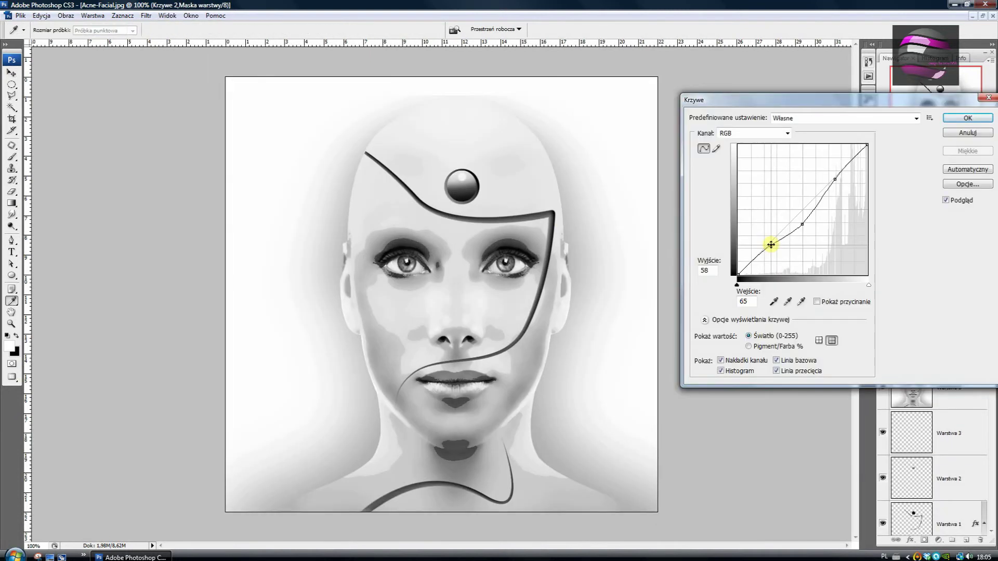
Add a Soft Light layer and paint soft dark shading with a large brush.
click(938, 541)
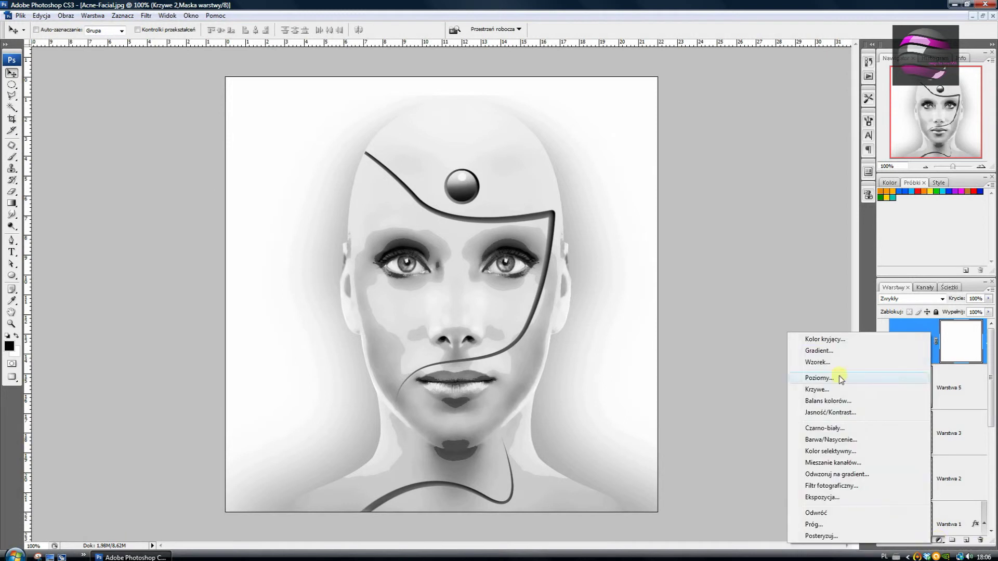
click(700, 557)
click(964, 544)
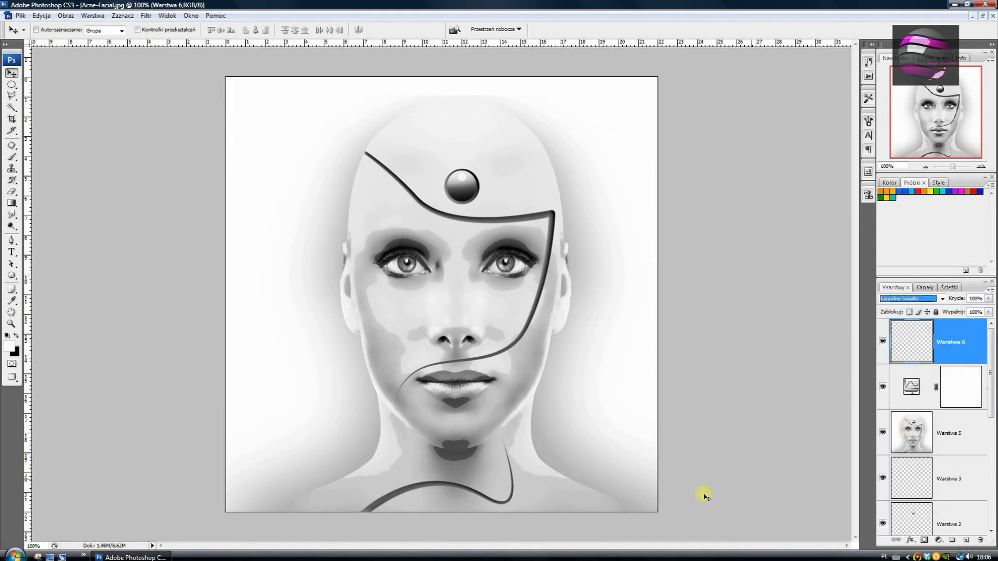
text(504 piks)
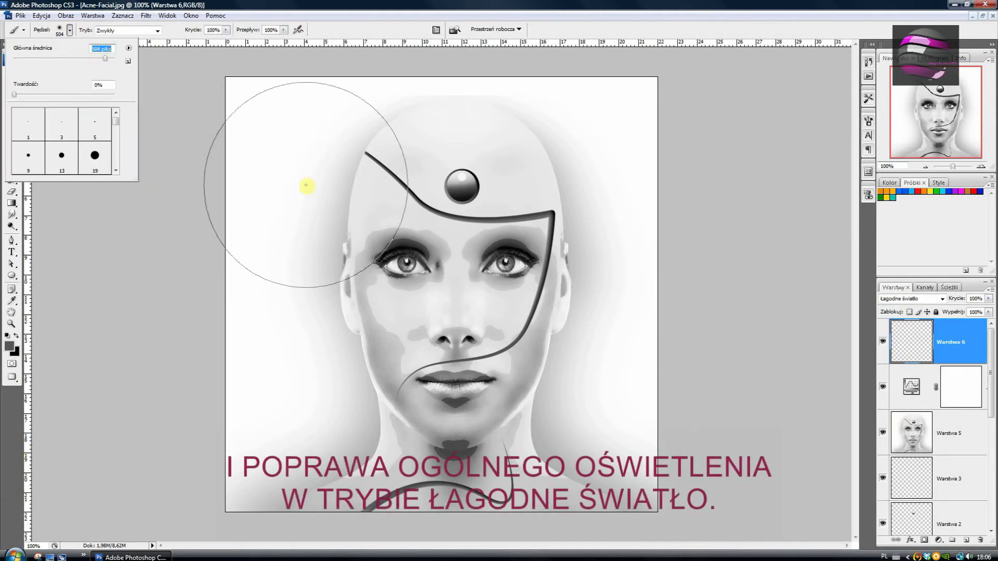
drag(388, 172, 402, 408)
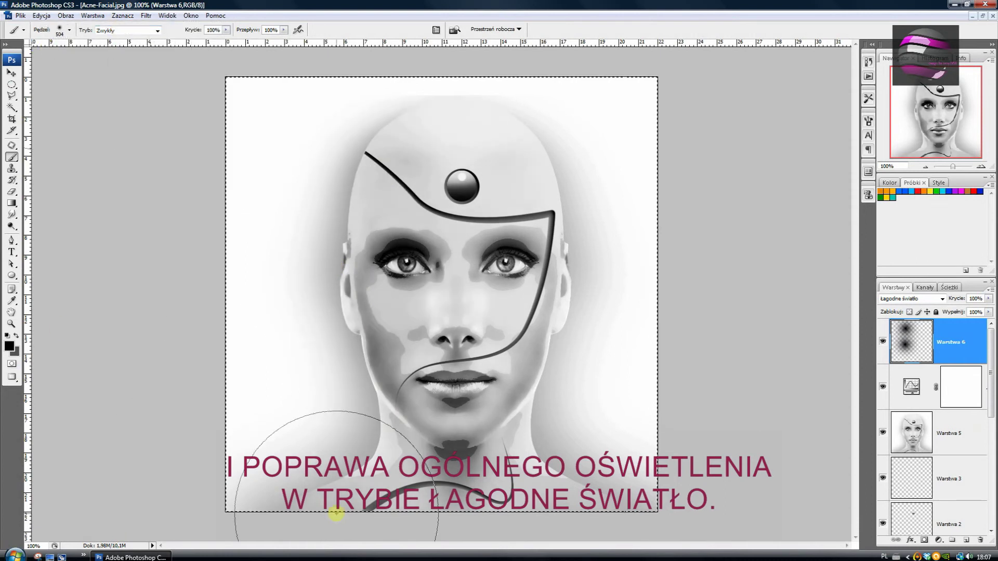
key(ctrl+a)
key(x)
key(4)
key(4)
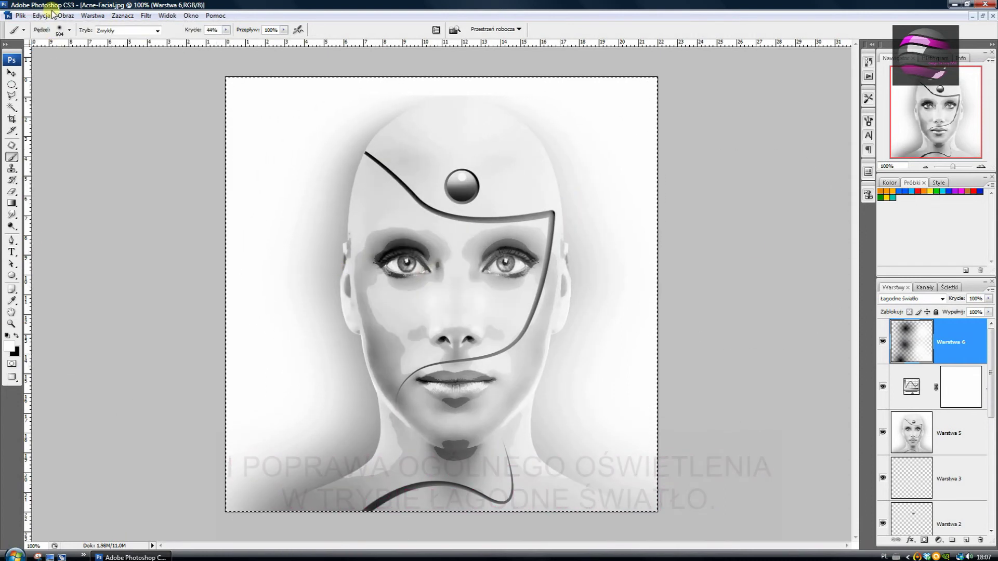
scroll(953, 479, down, 5)
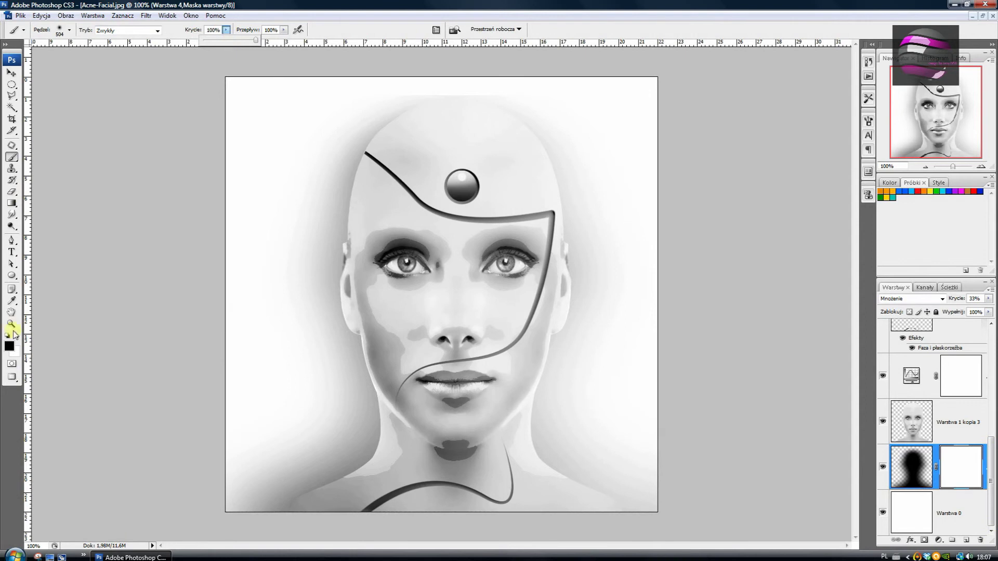
Mask the shadow out above the head and delete the merged Warstwa 5 layer.
drag(384, 98, 552, 124)
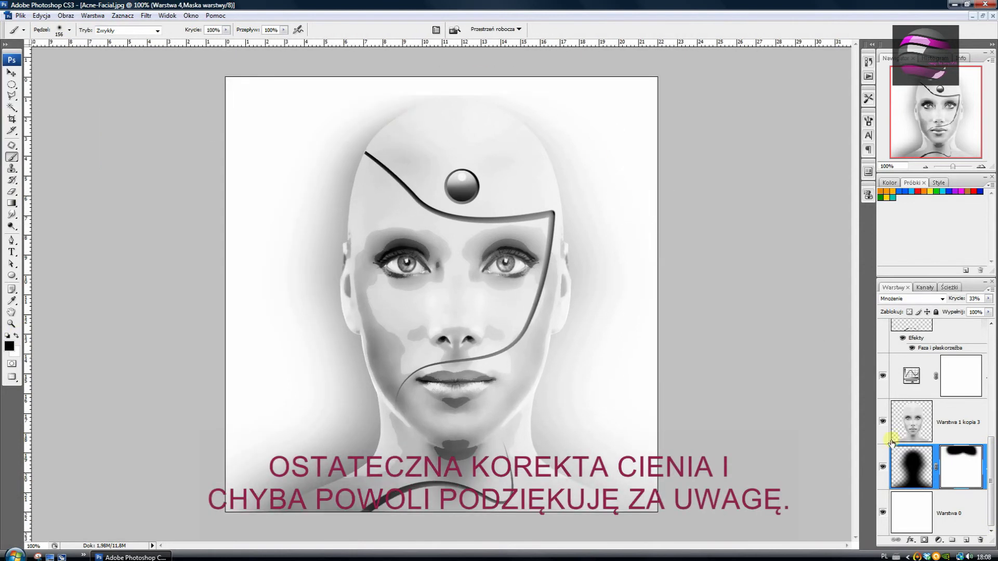
scroll(892, 442, up, 3)
click(951, 433)
right_click(951, 433)
click(858, 218)
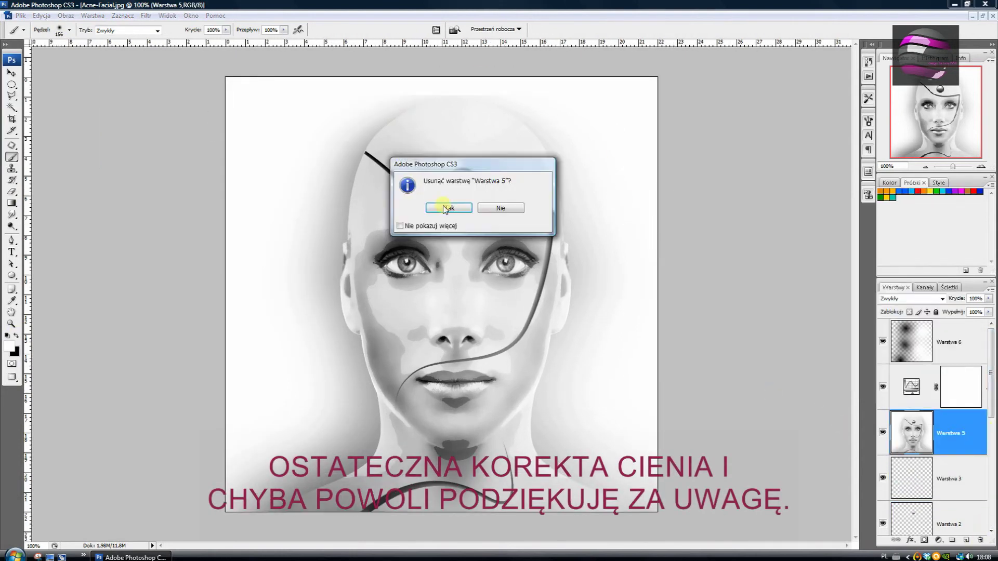
click(446, 208)
Target the Warstwa 4 shadow layer's mask for editing.
right_click(957, 388)
click(857, 395)
scroll(936, 441, down, 3)
click(960, 466)
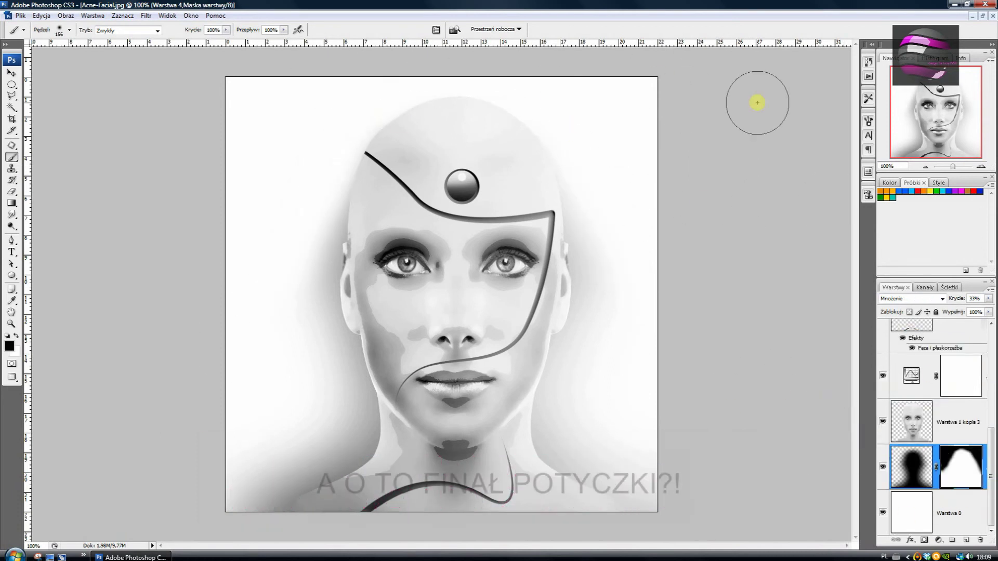
Stamp all visible layers into new top layer Warstwa 7 and view at 100%.
scroll(971, 342, up, 5)
key(ctrl+alt+shift+e)
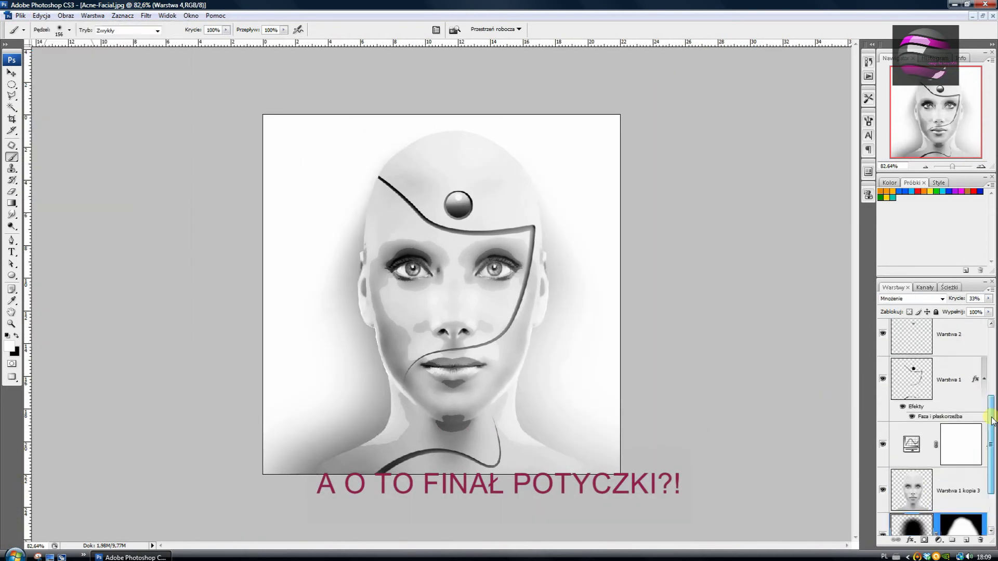
key(x)
key(ctrl+alt+0)
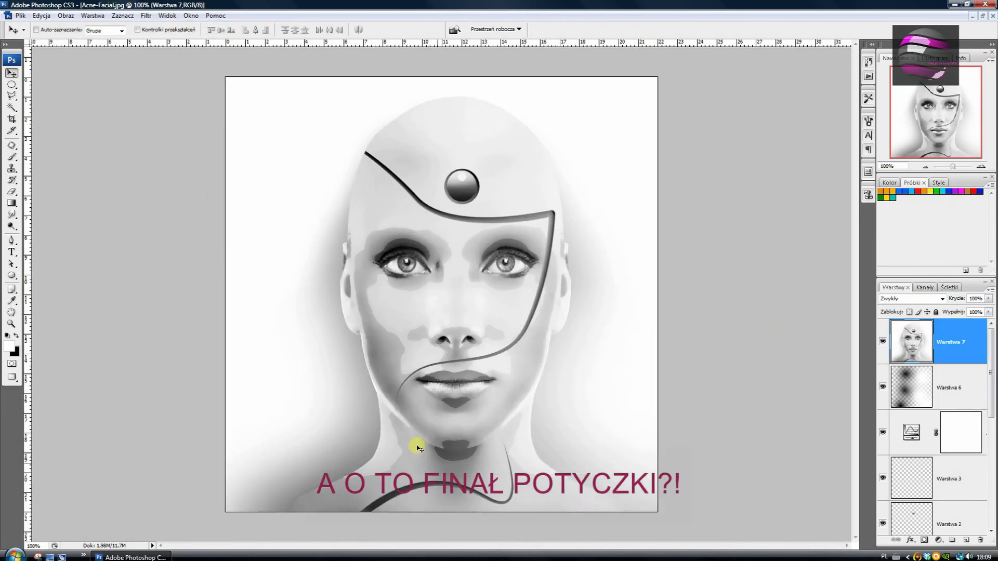